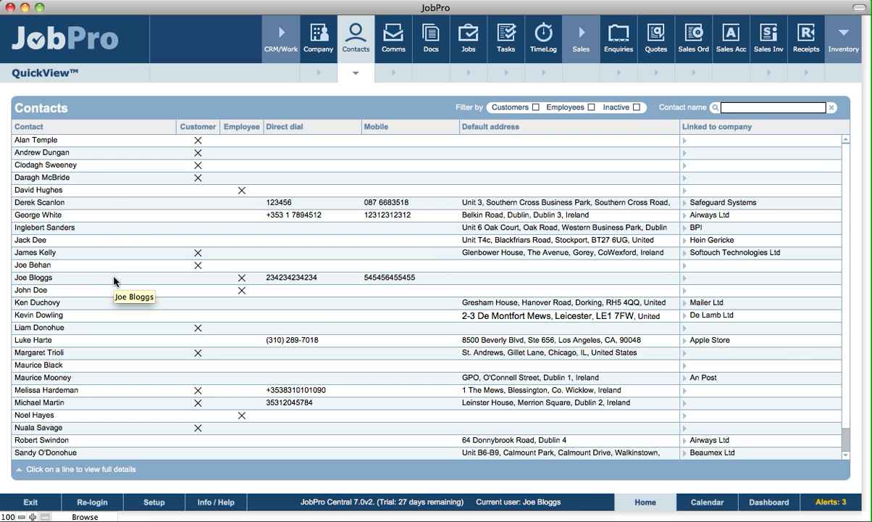
Open the De Lamb Ltd receptionist's full contact record from the Contacts QuickView list.
left_click(40, 319)
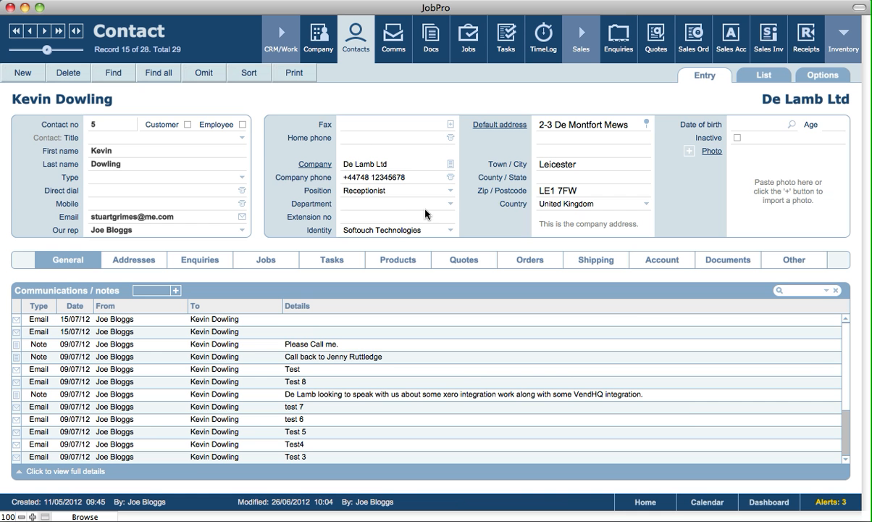
left_click(314, 164)
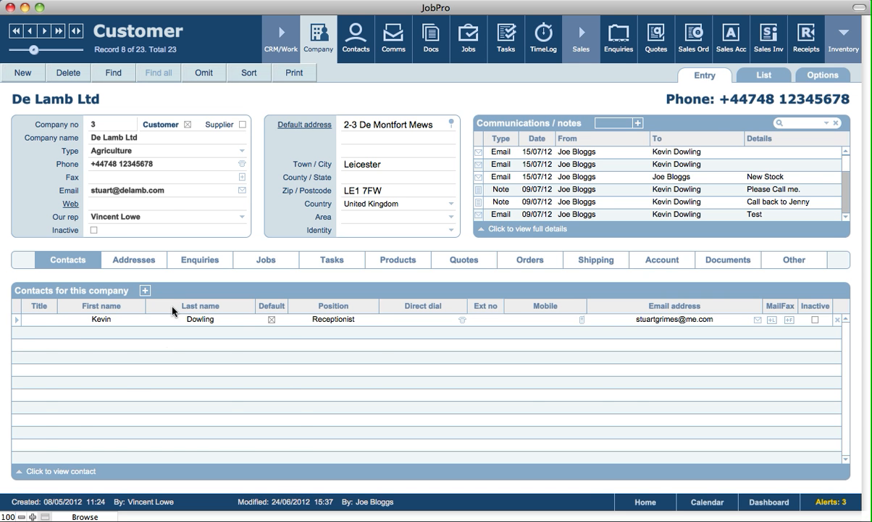
left_click(18, 326)
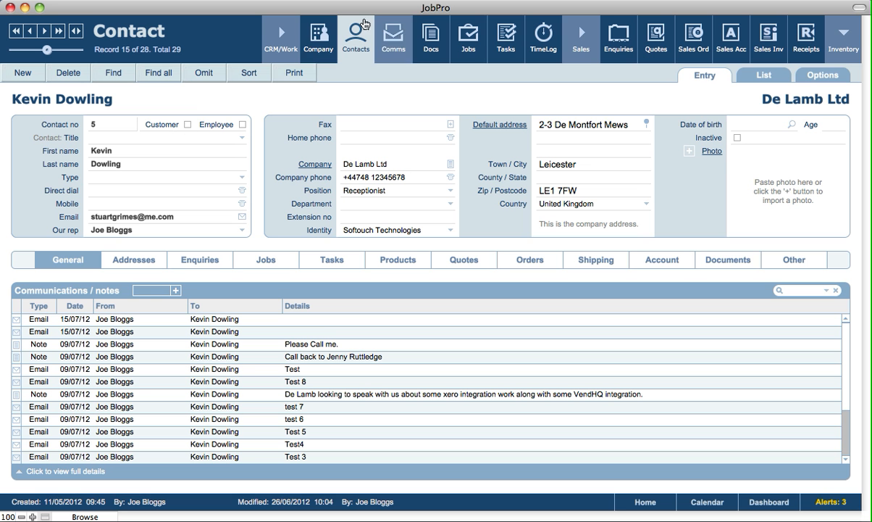
left_click(326, 36)
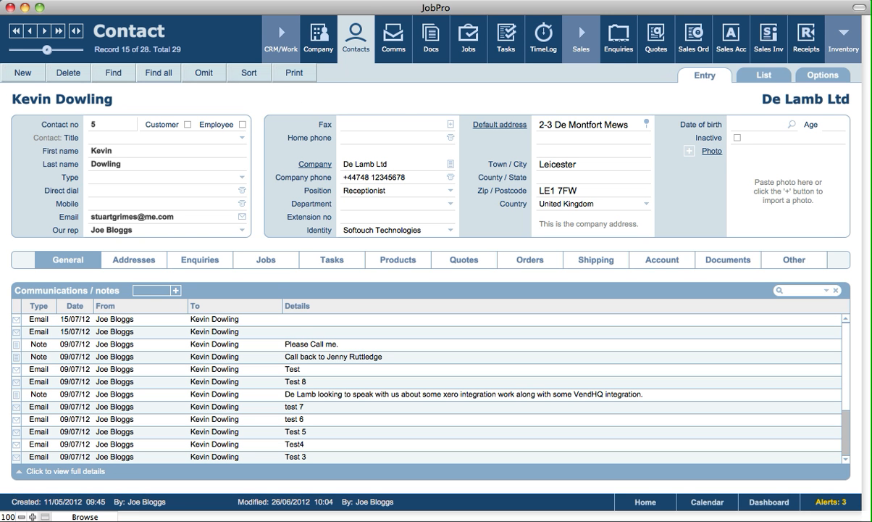
Set the contact's title to Mr, leaving the contact type unchanged.
left_click(105, 139)
left_click(95, 176)
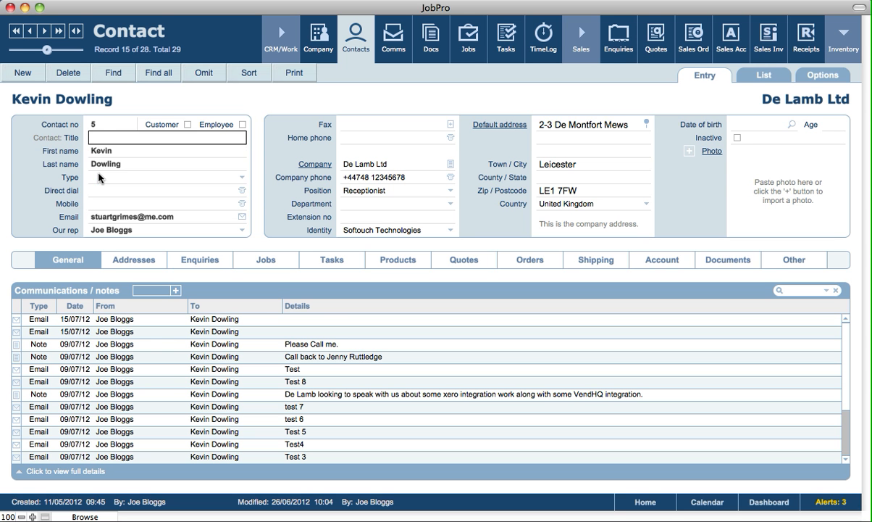
left_click(88, 185)
left_click(142, 178)
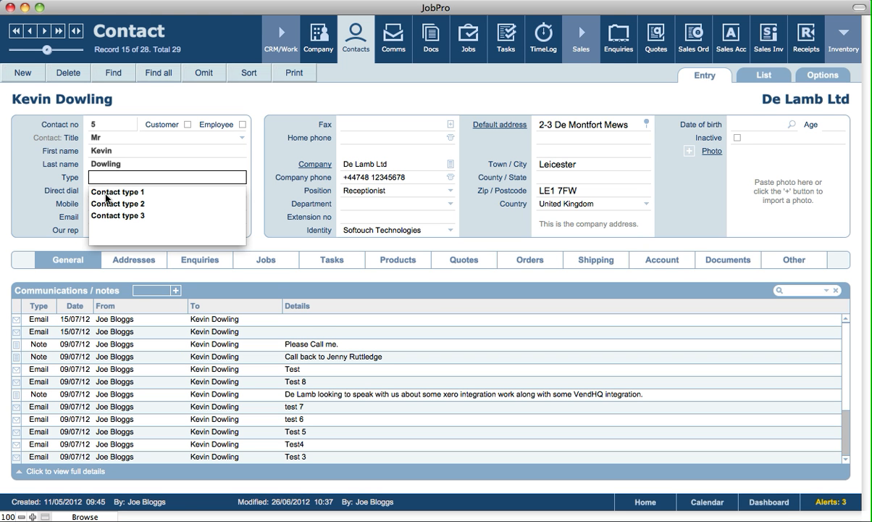
left_click(36, 190)
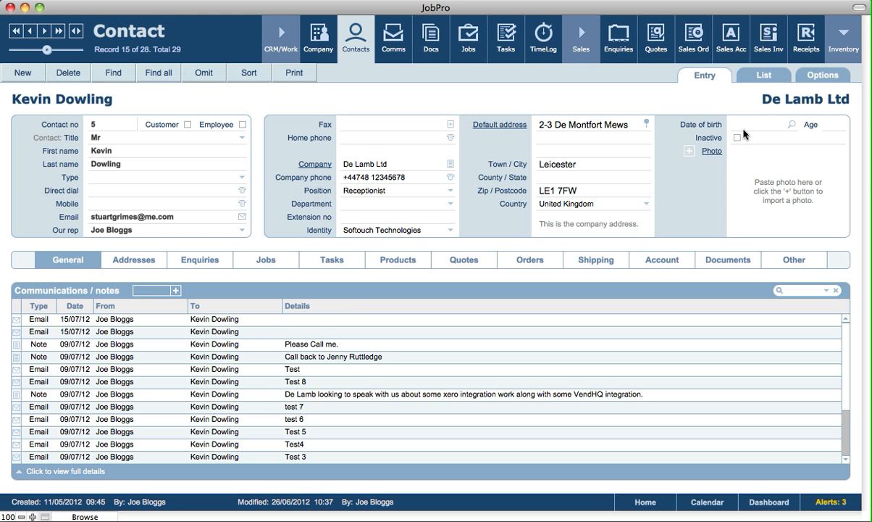
Choose SMS as the new communications type, then show the Addresses section with the Leicester company default.
left_click(775, 189)
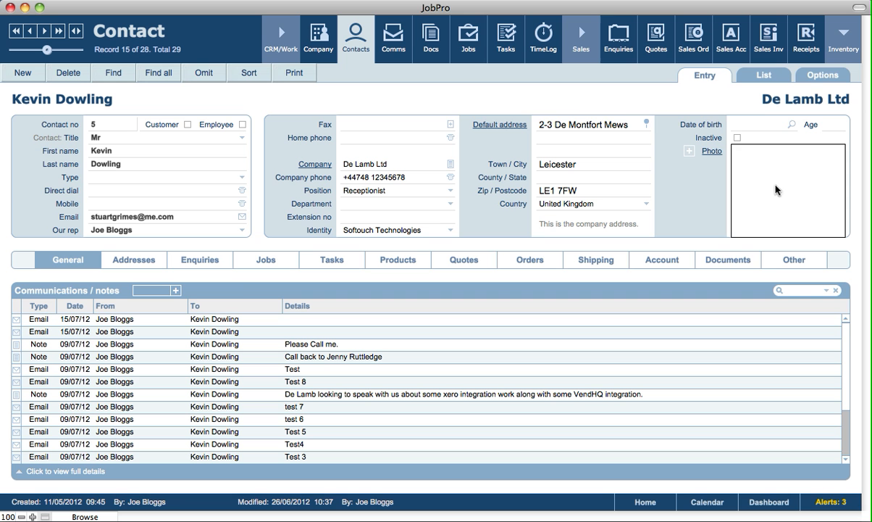
left_click(683, 183)
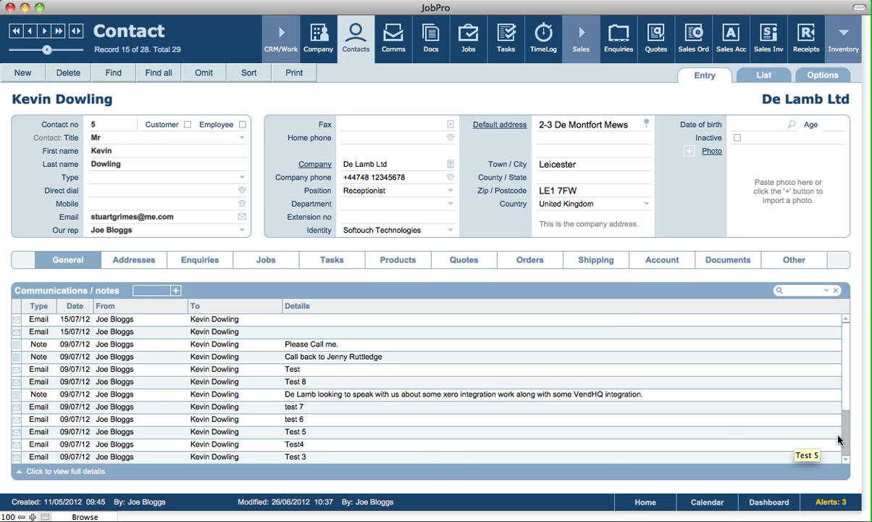
scroll(848, 440, "down", 2)
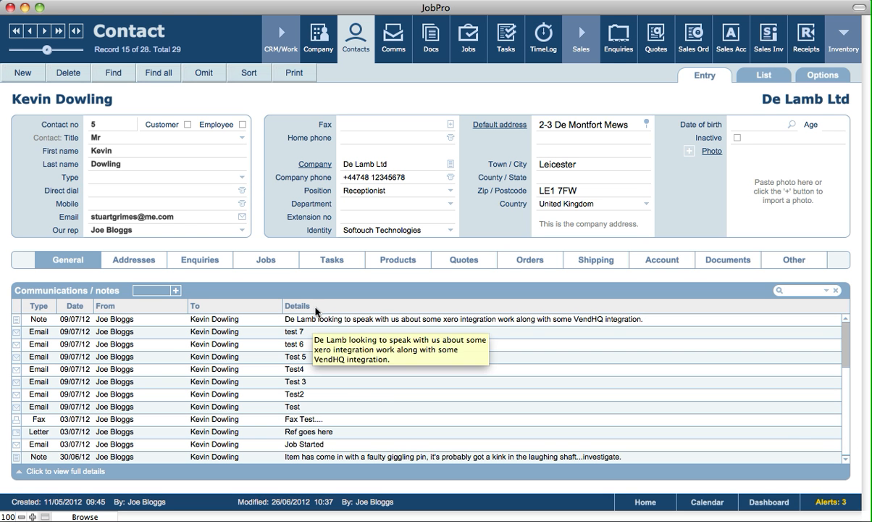
left_click(159, 291)
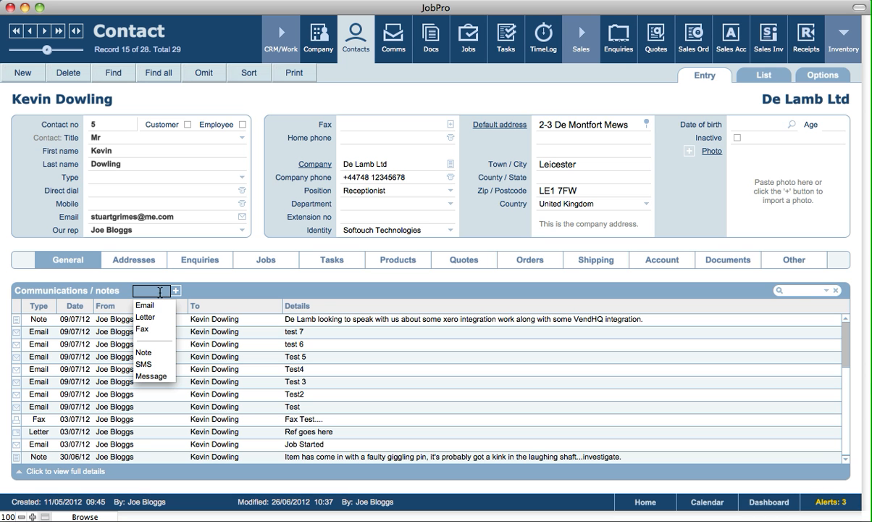
left_click(147, 366)
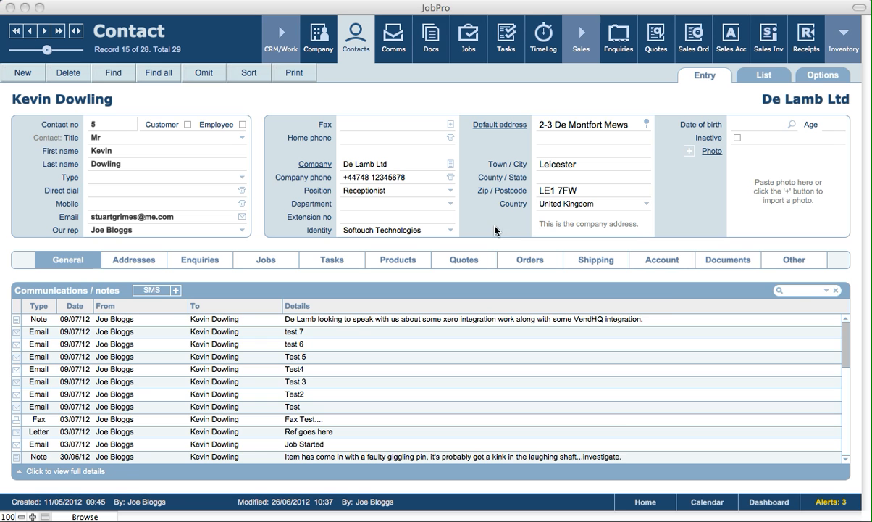
left_click(147, 265)
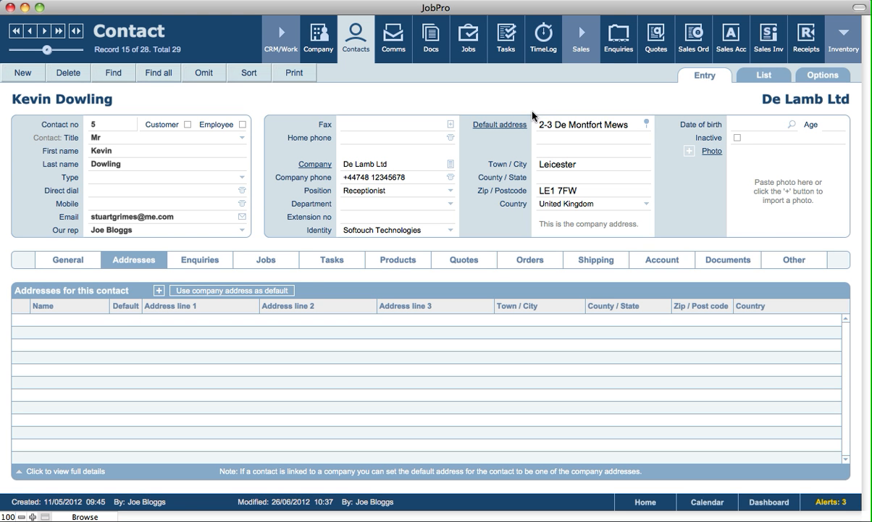
Tick Customer on the contact, then list its jobs 3 to 49 with the 120.00 hourly rate default.
left_click(189, 265)
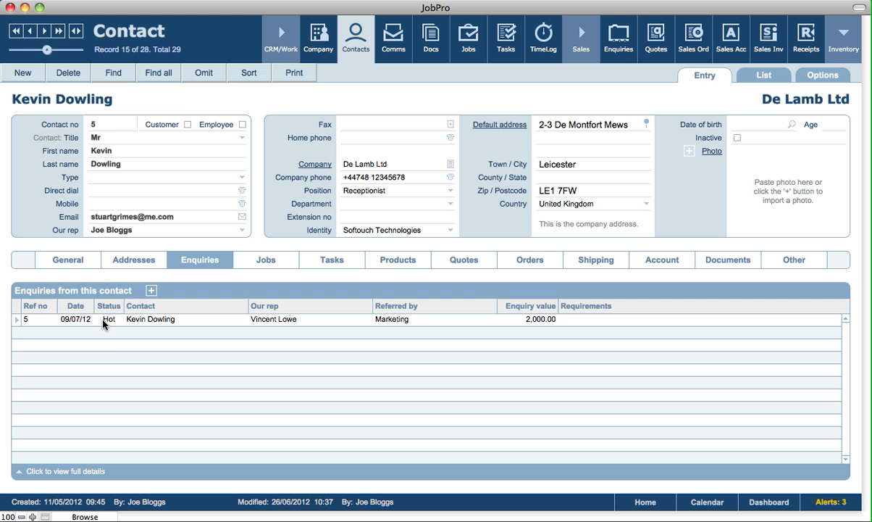
left_click(188, 124)
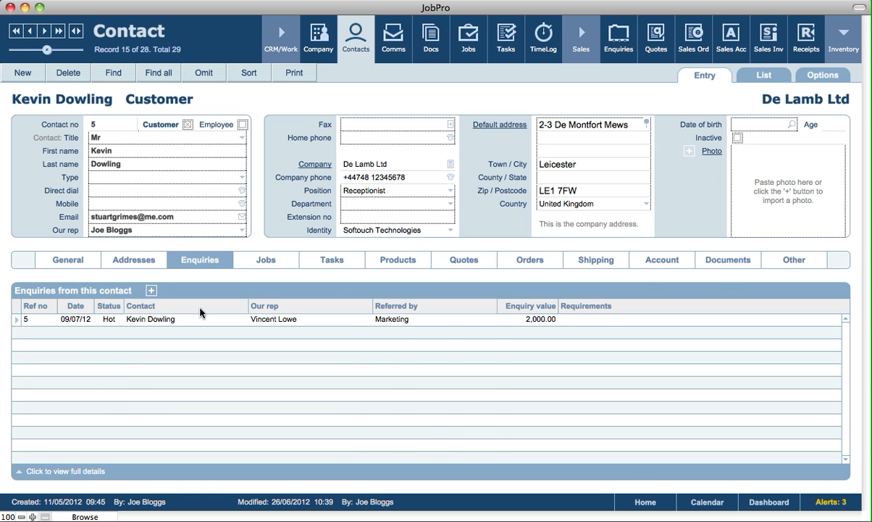
left_click(268, 259)
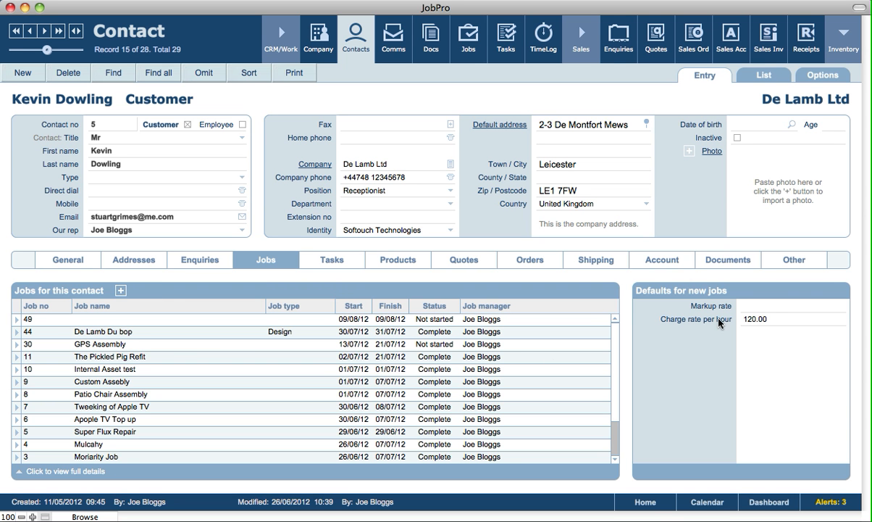
Keep the new-job charge rate per hour at 120.00, then list the contact's tasks.
left_click(768, 307)
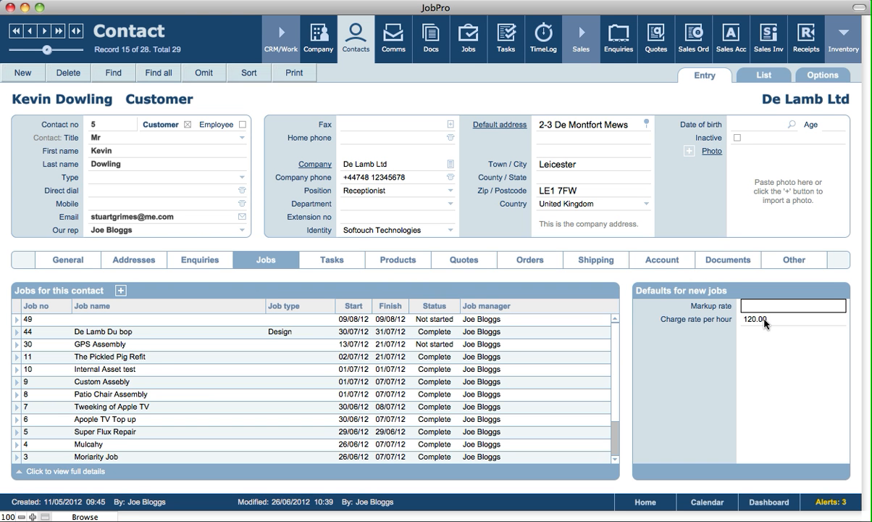
left_click(764, 322)
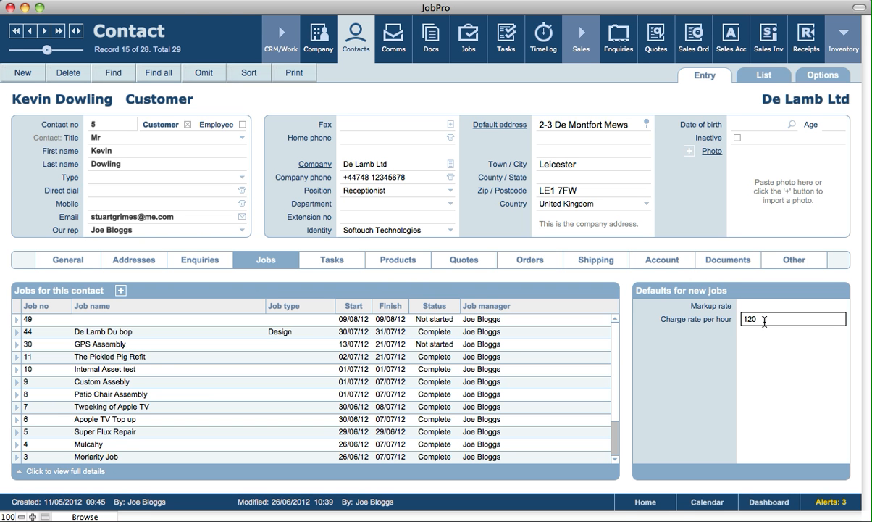
triple_click(764, 322)
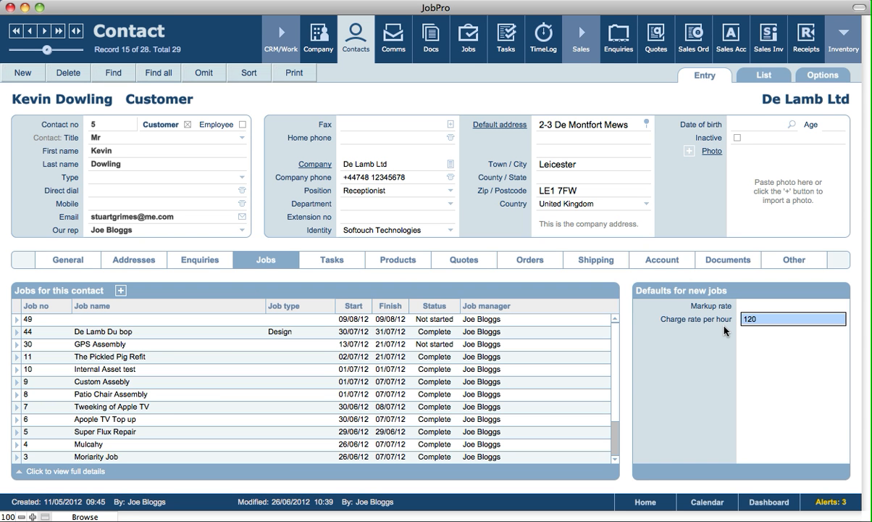
left_click(683, 332)
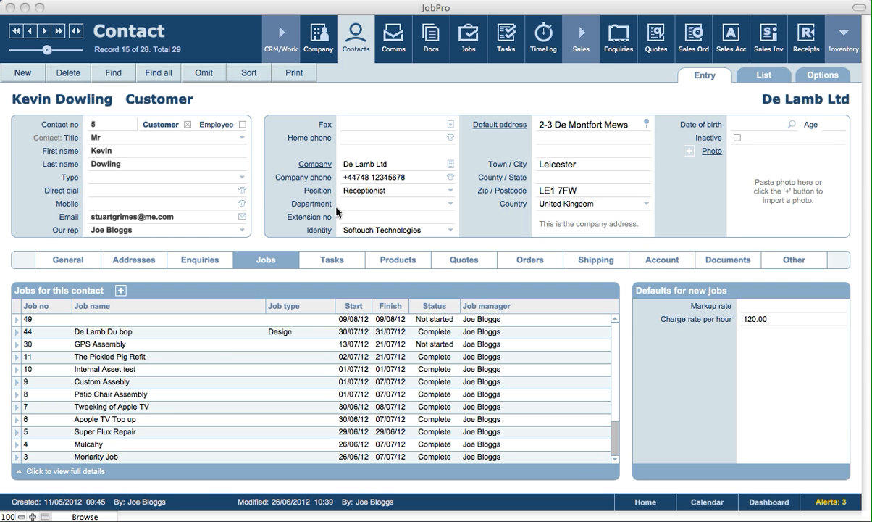
left_click(332, 260)
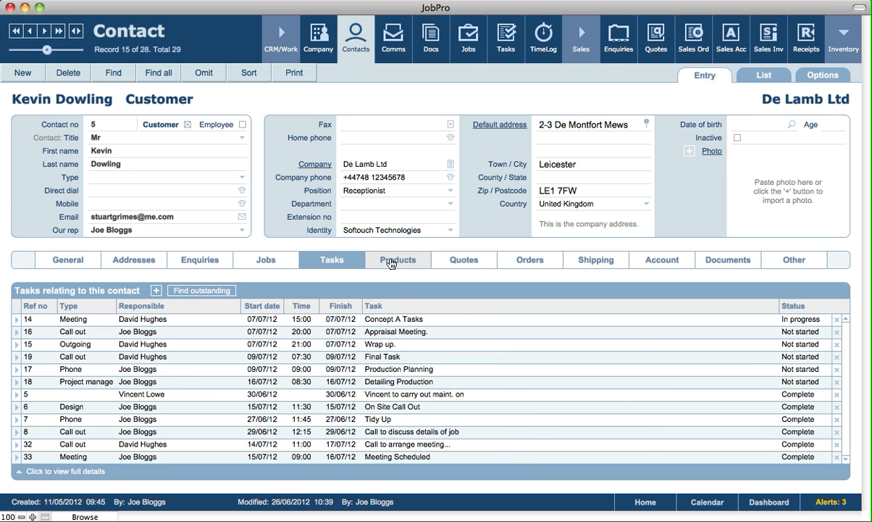
Check the 470k Resistor price break of 15.00 for 1–10, back in Products with the Use category list open.
left_click(391, 260)
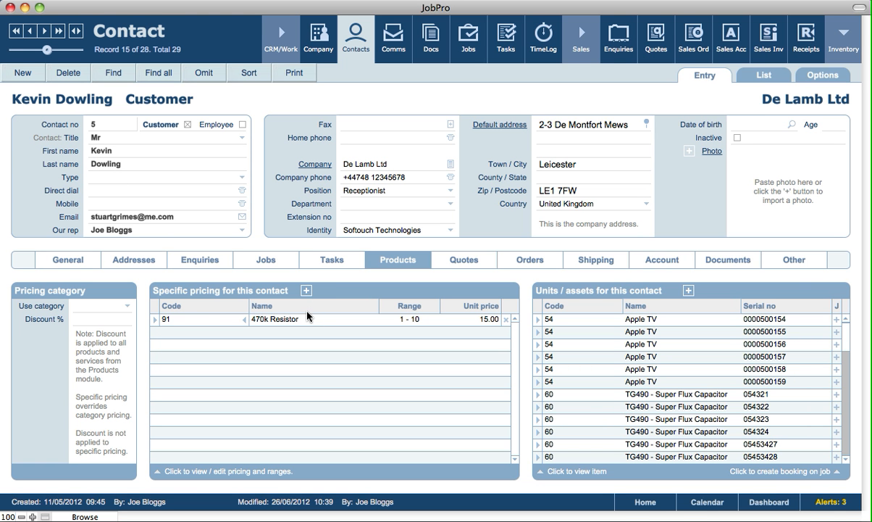
left_click(154, 323)
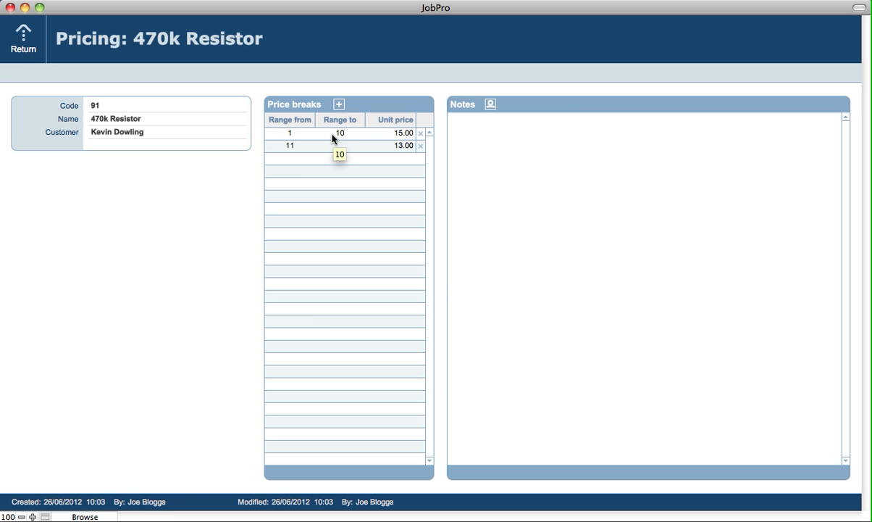
left_click(28, 41)
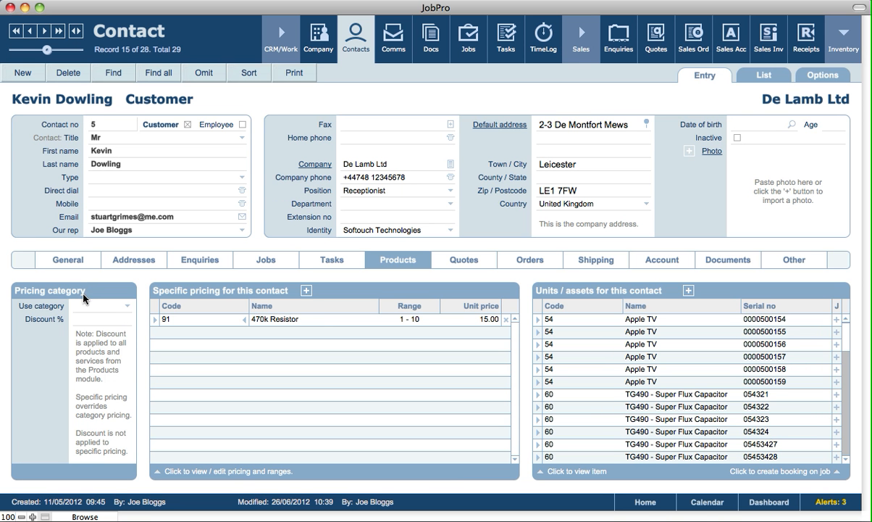
left_click(97, 306)
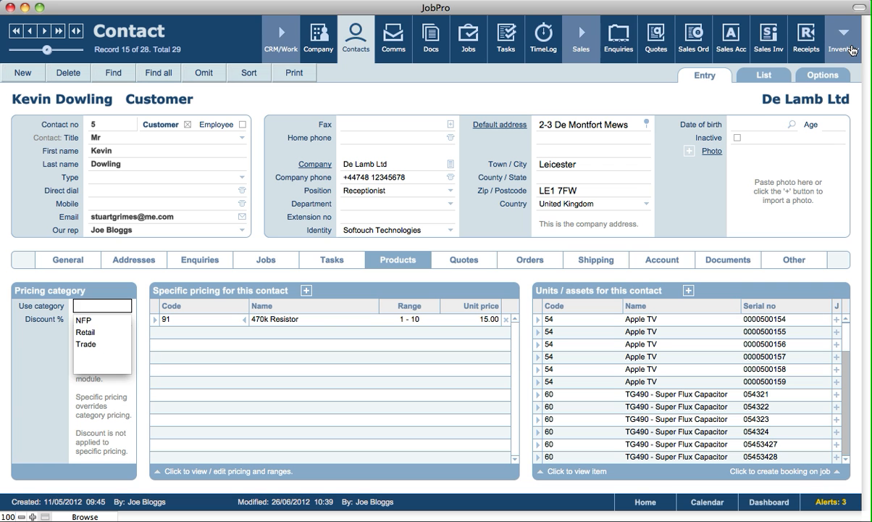
left_click(853, 50)
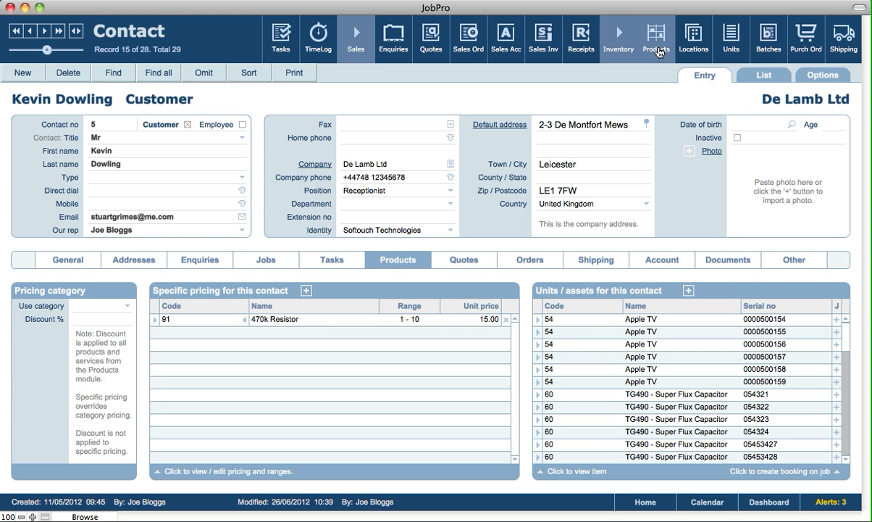
left_click(659, 51)
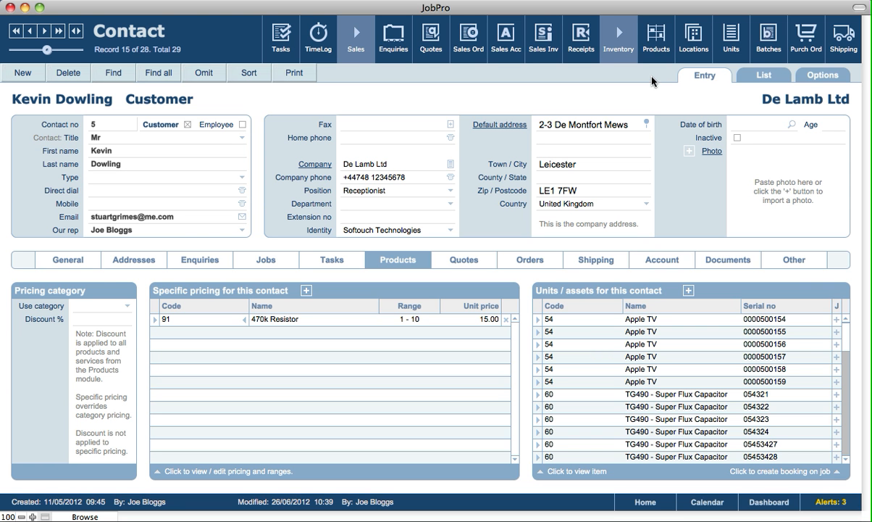
left_click(355, 56)
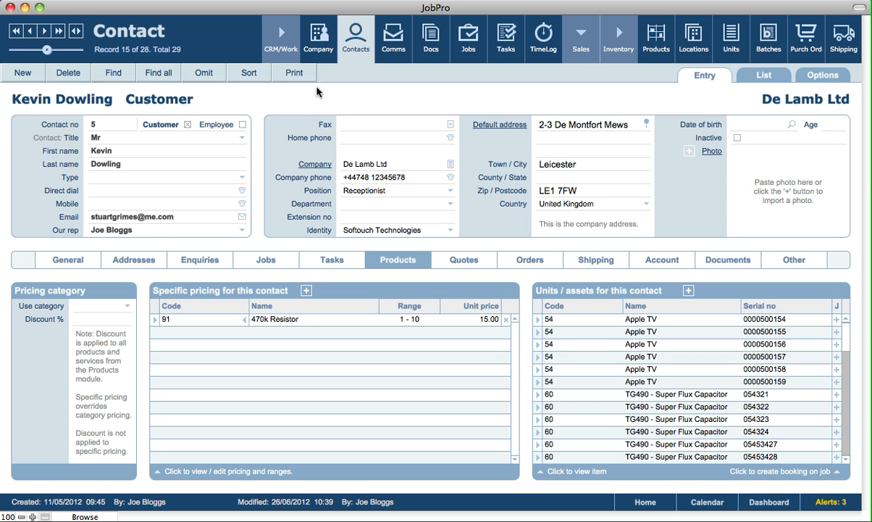
left_click(92, 307)
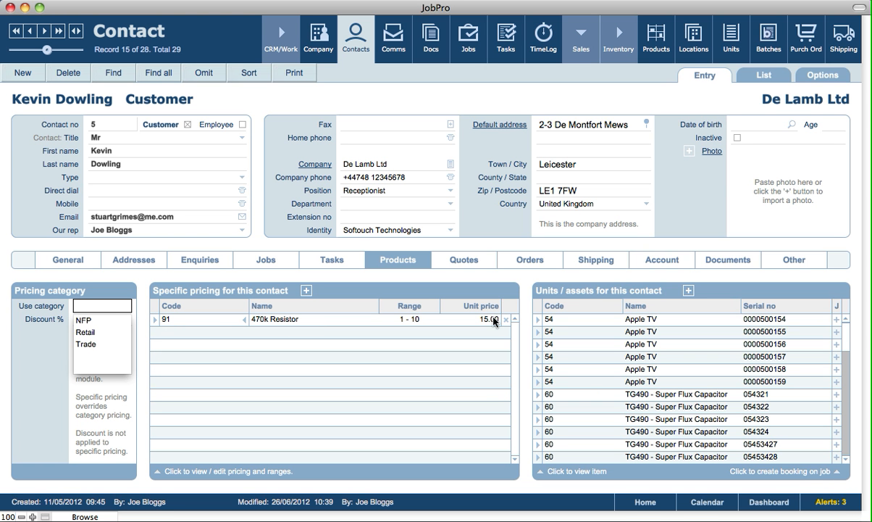
left_click(219, 297)
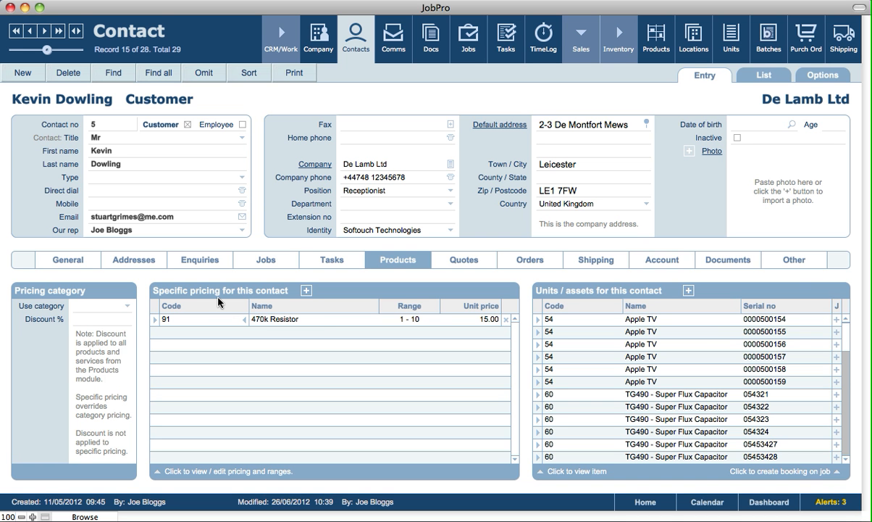
left_click(83, 319)
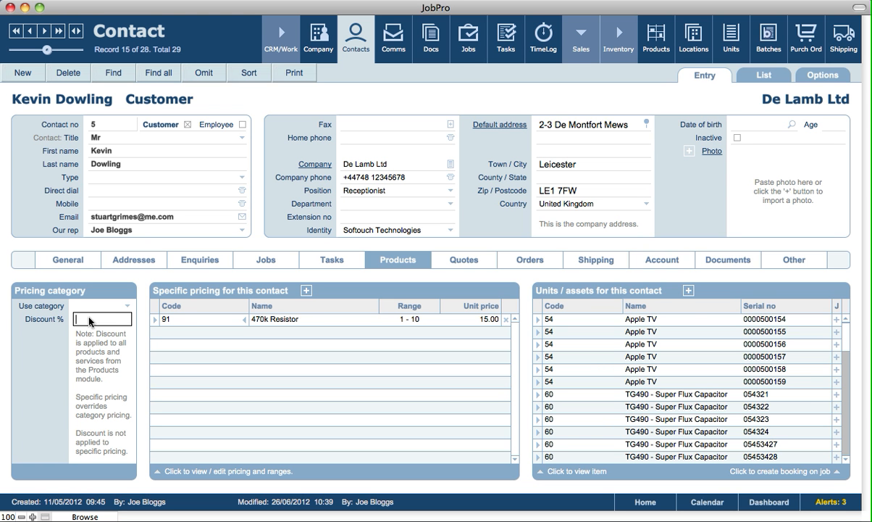
left_click(522, 300)
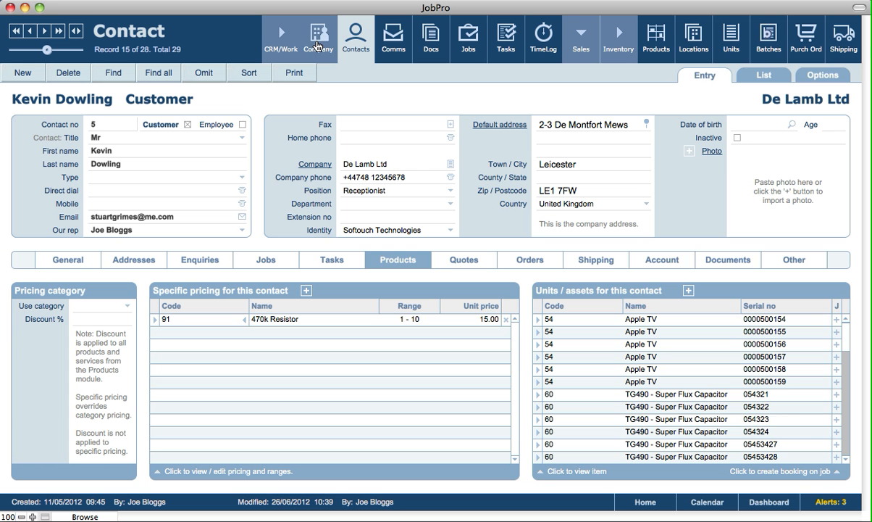
left_click(317, 45)
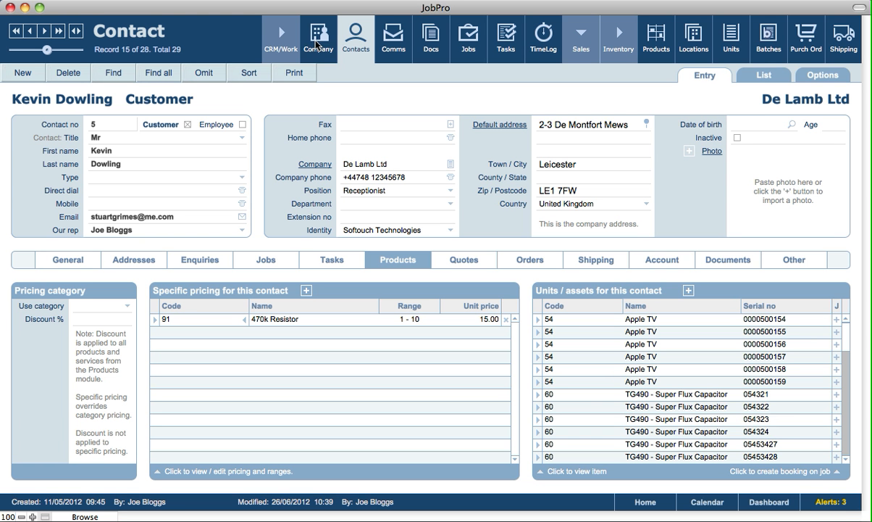
left_click(314, 45)
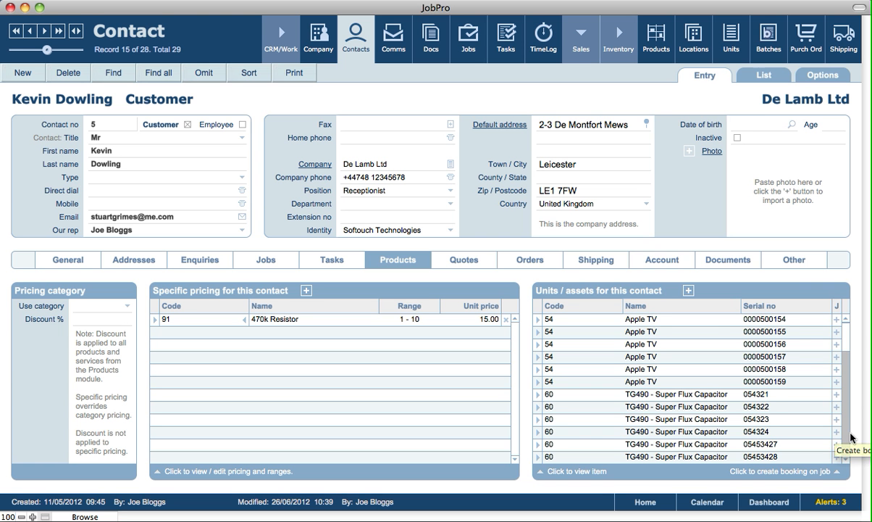
Book TG490 unit 000046580 into new job 58 for Maintenance, then go back to the contact.
scroll(838, 431, "down", 4)
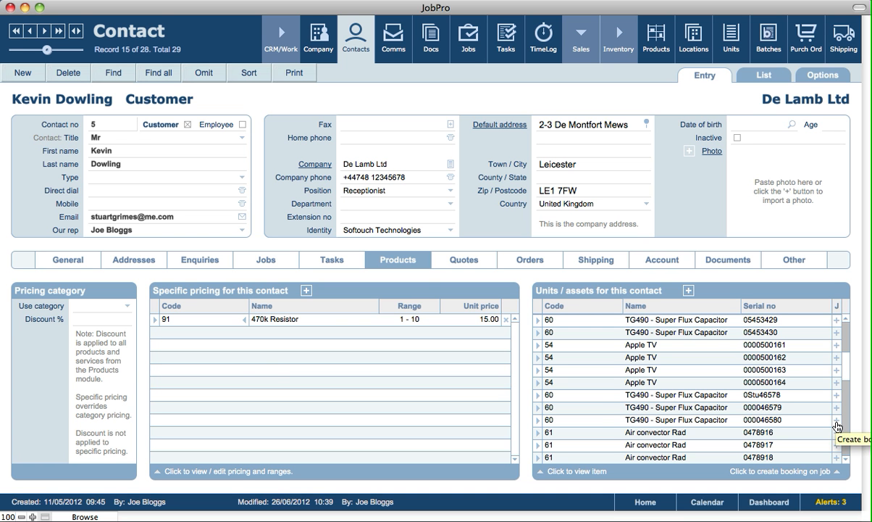
left_click(836, 420)
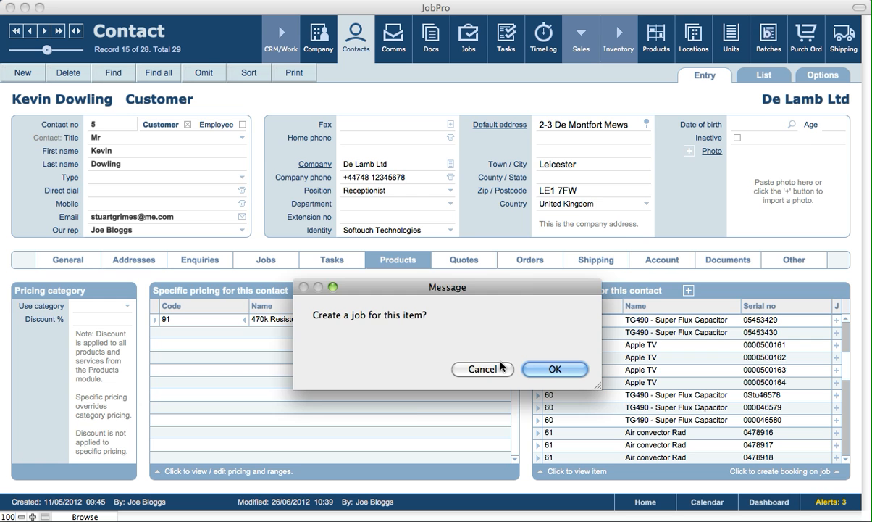
left_click(552, 369)
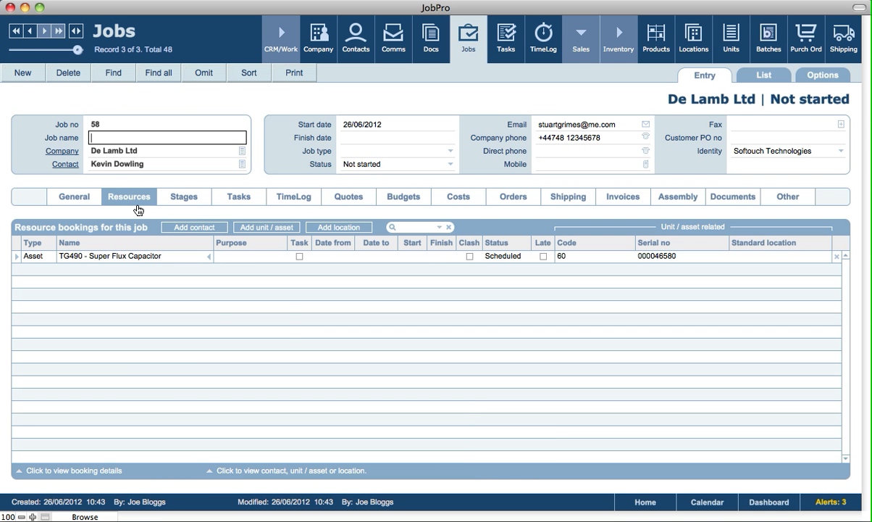
left_click(263, 257)
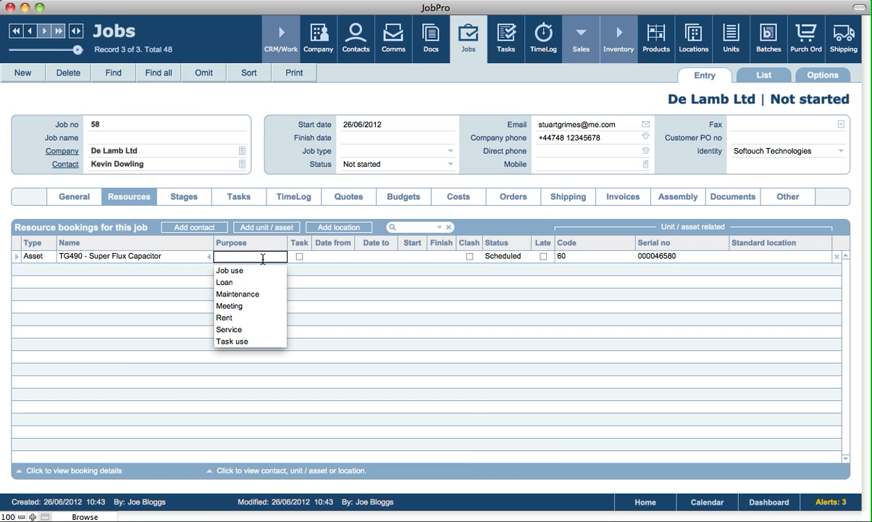
left_click(237, 295)
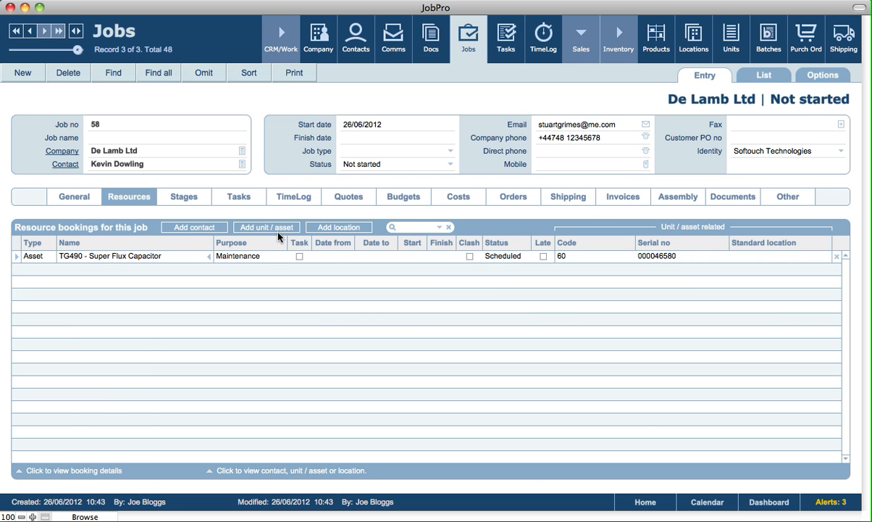
left_click(348, 54)
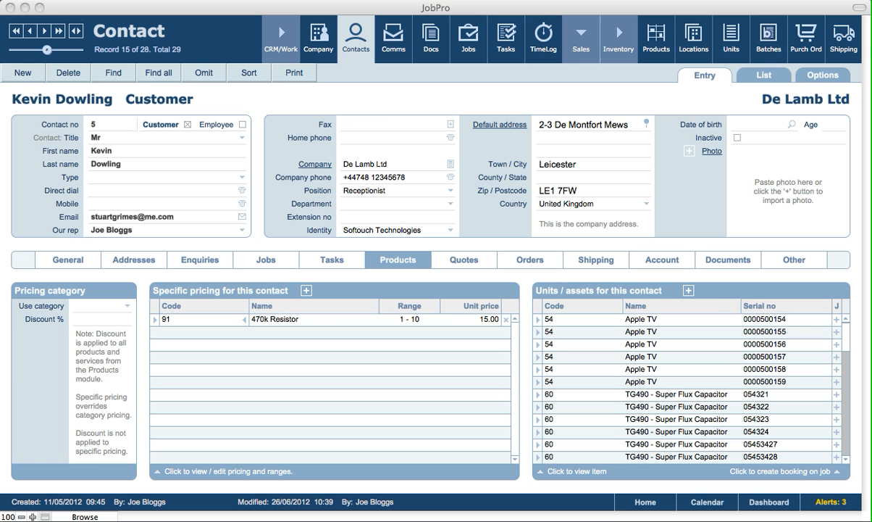
Cancel adding a unit/asset, then list the nine quotations from ref 30 down to 2005.
left_click(740, 290)
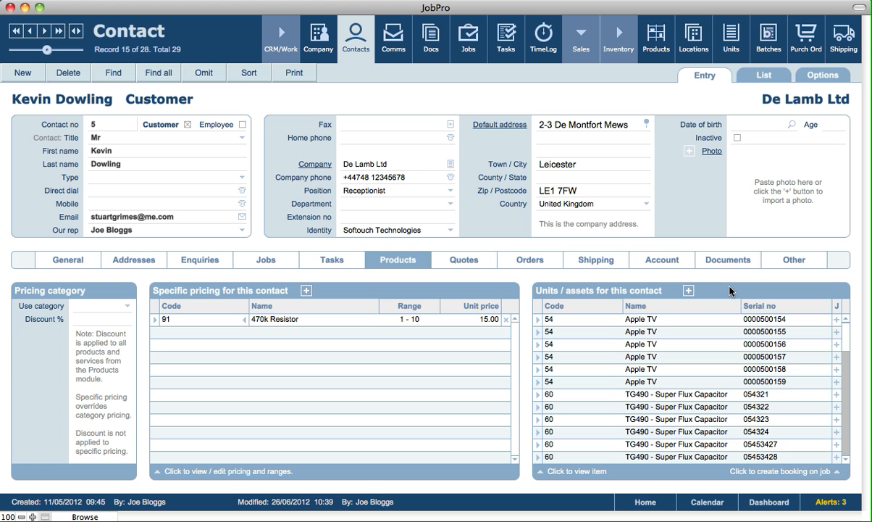
left_click(688, 293)
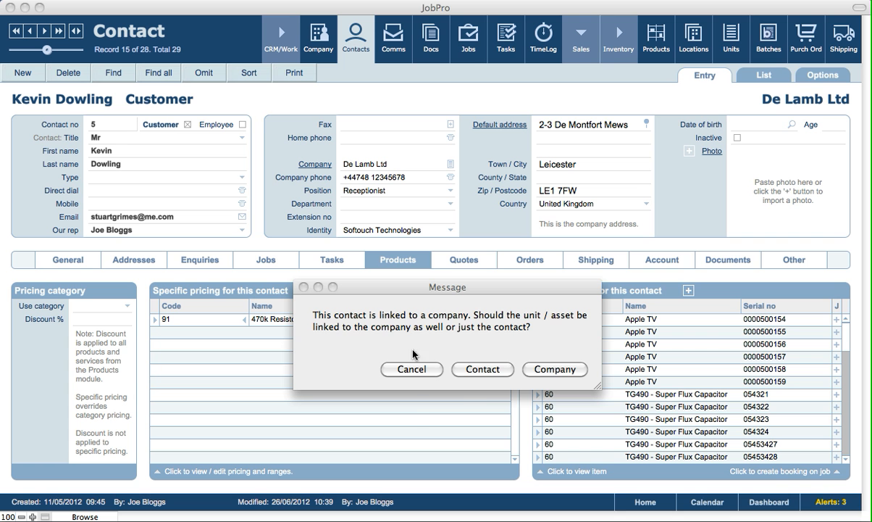
left_click(410, 369)
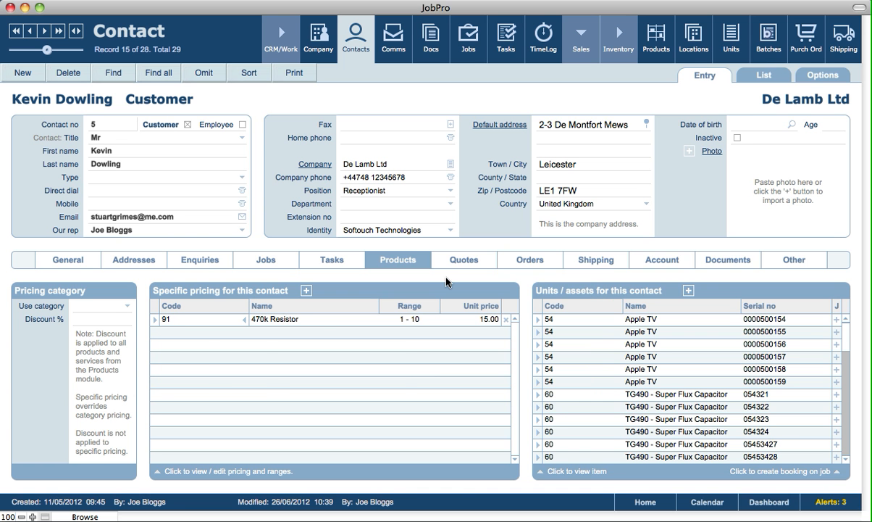
left_click(462, 261)
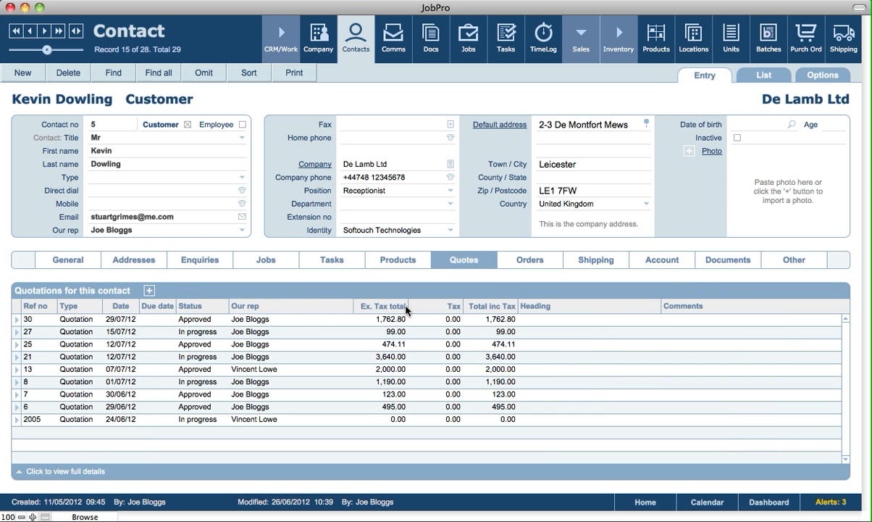
View the contact's sales orders, then its shipping records from ref 221 down to 115.
left_click(519, 265)
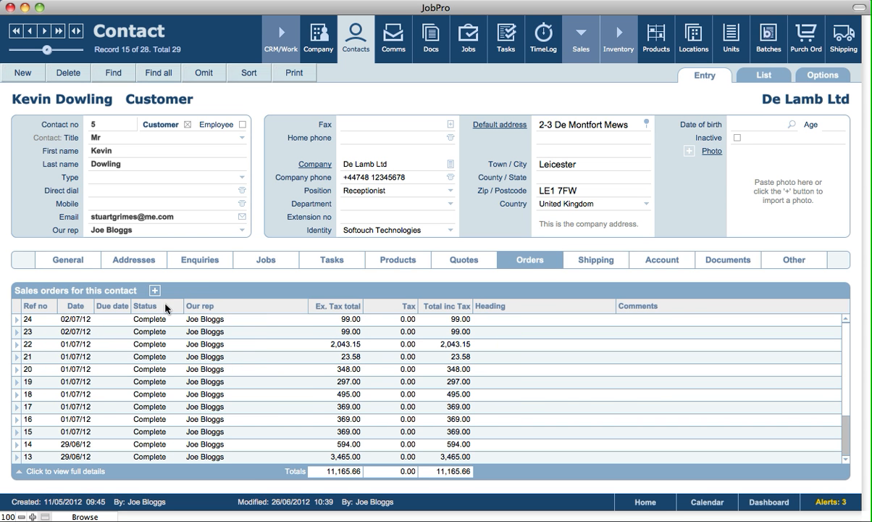
left_click(595, 264)
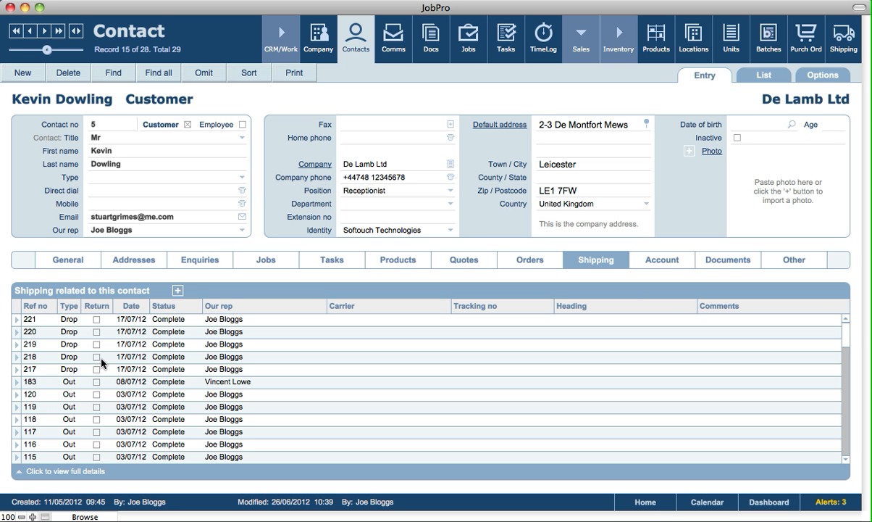
Show the Account section with invoices totalling 17,999.86 and 419.86 outstanding.
left_click(847, 454)
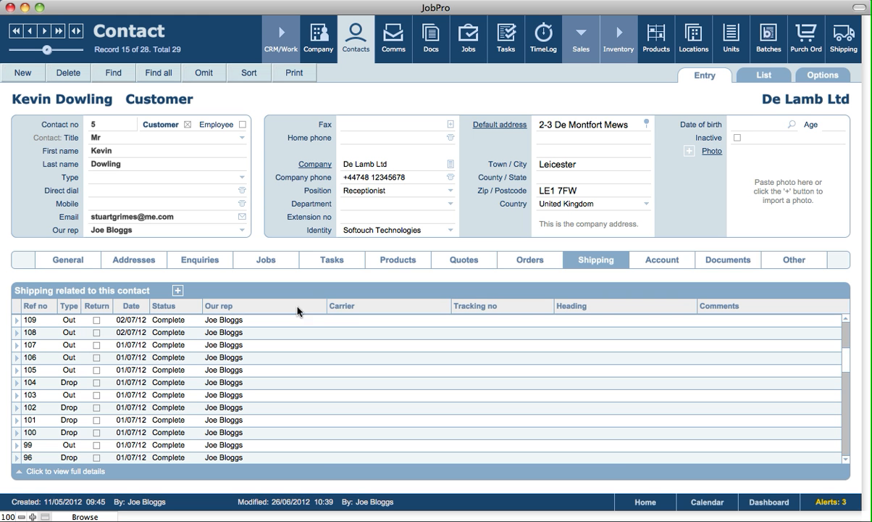
left_click(662, 262)
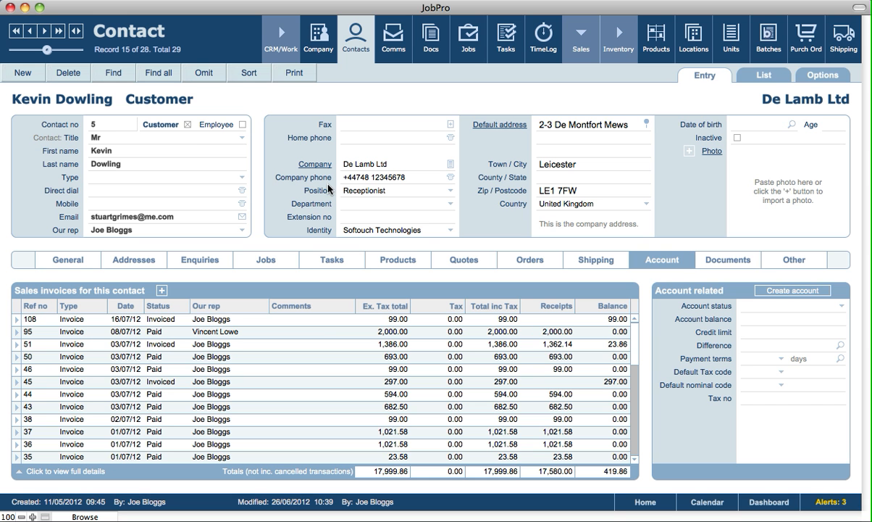
Clear the contact's Customer flag and show its attached documents, including fms12_help_10.pdf.
left_click(187, 124)
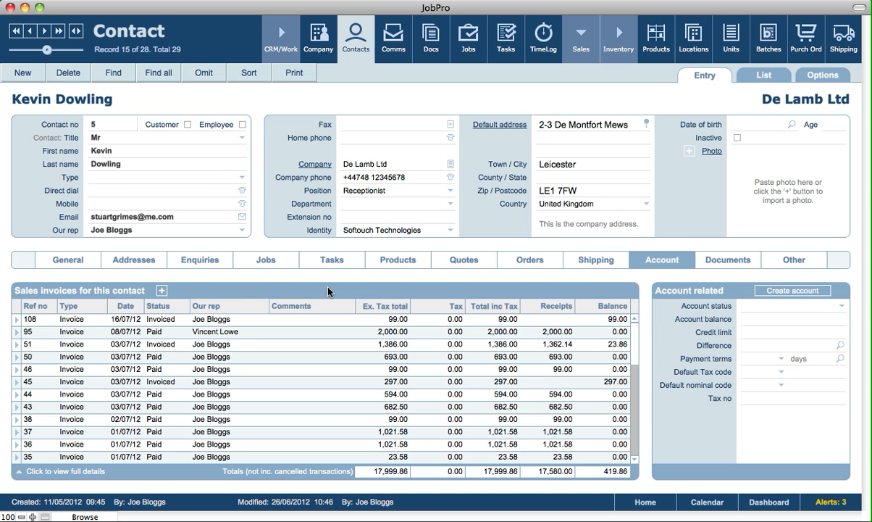
left_click(723, 265)
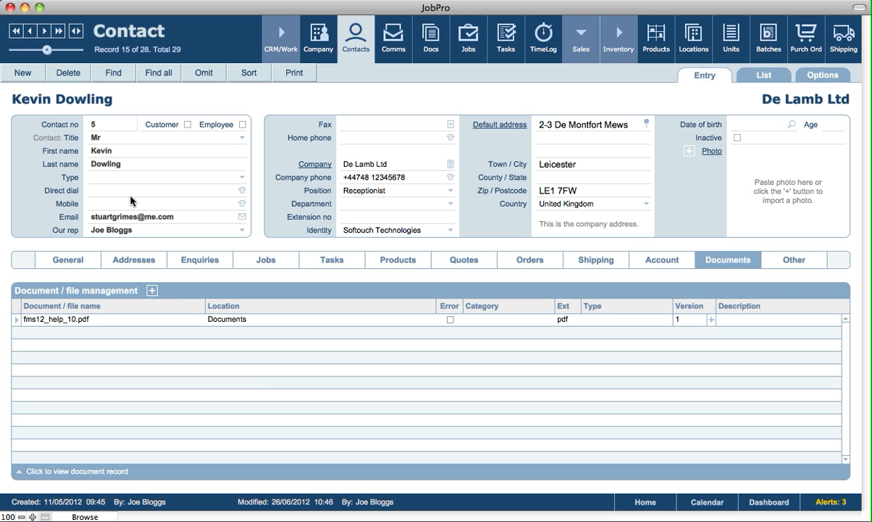
Link the existing Manual_10.pdf to De Lamb Ltd, then open the fms12_help_10.pdf document record.
left_click(152, 290)
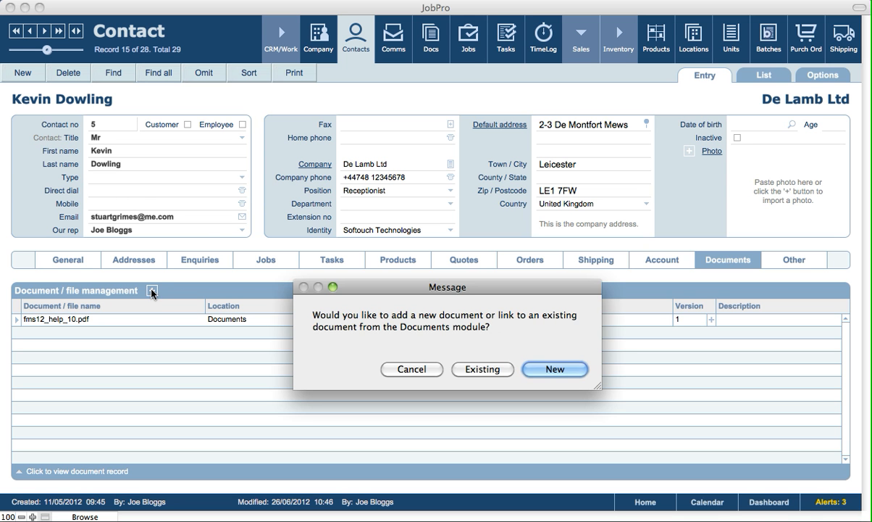
left_click(483, 369)
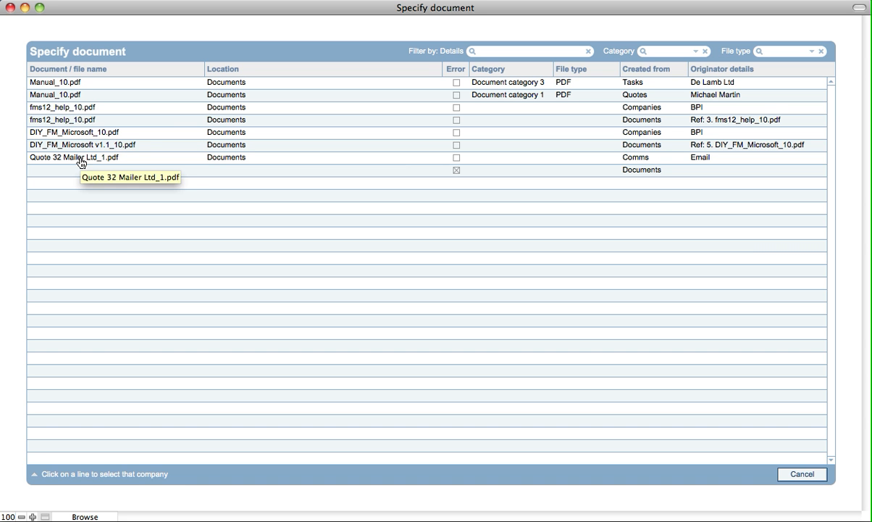
left_click(73, 85)
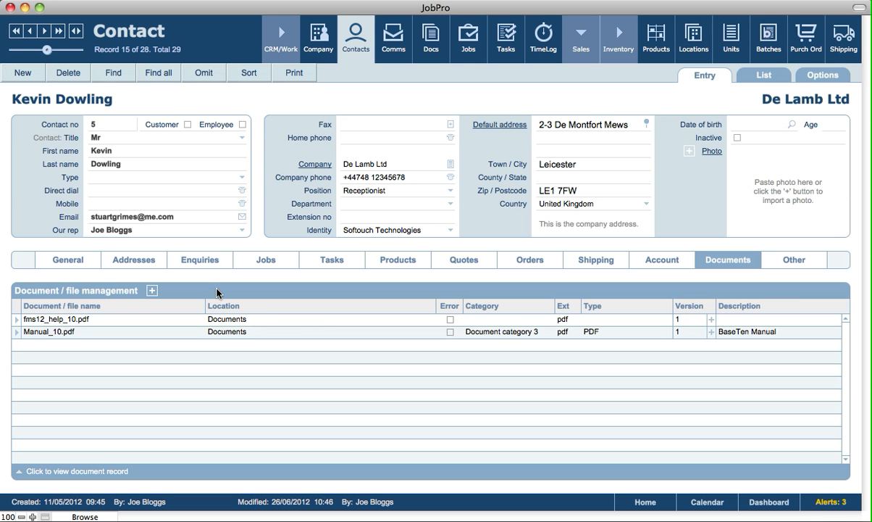
left_click(14, 325)
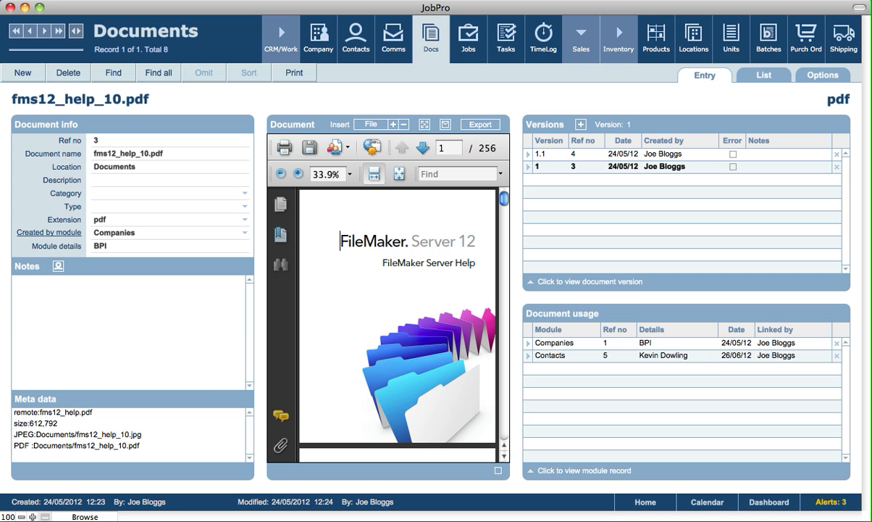
View fms12_help_10.pdf full-window, then return to De Lamb Ltd via its Contacts document usage.
left_click_drag(341, 241, 476, 264)
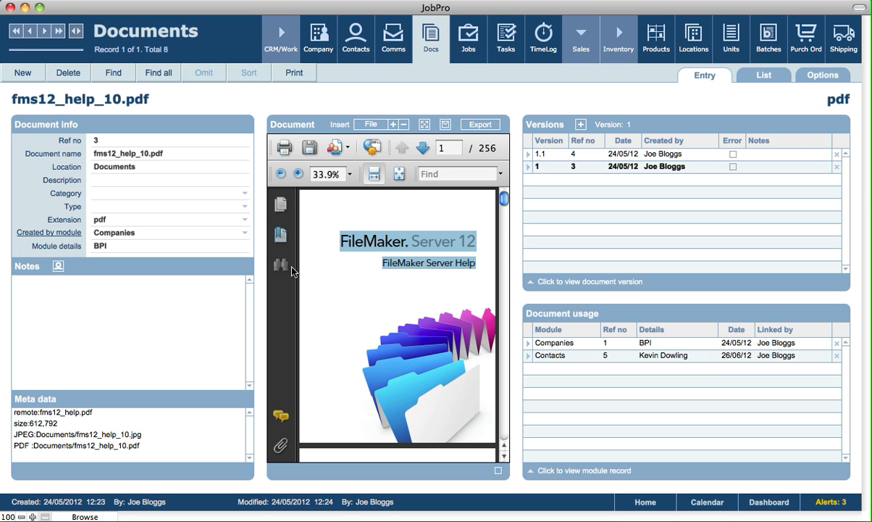
left_click(425, 126)
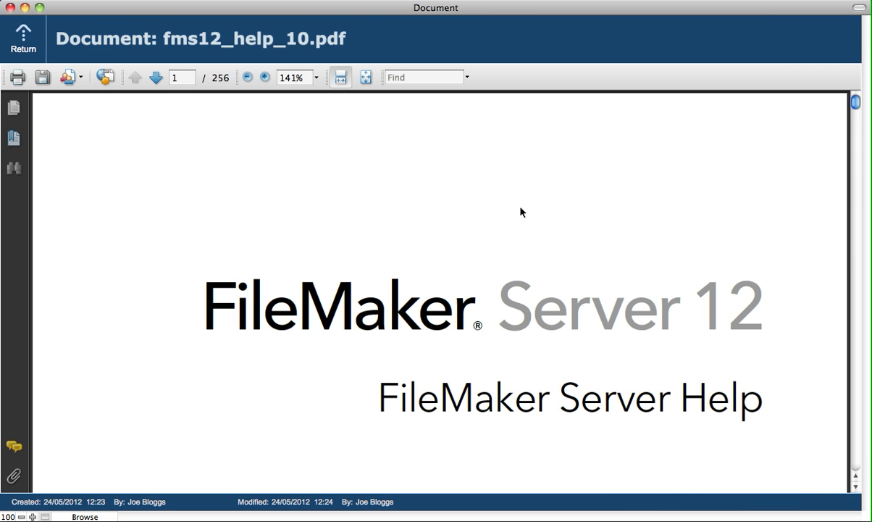
left_click_drag(854, 103, 853, 113)
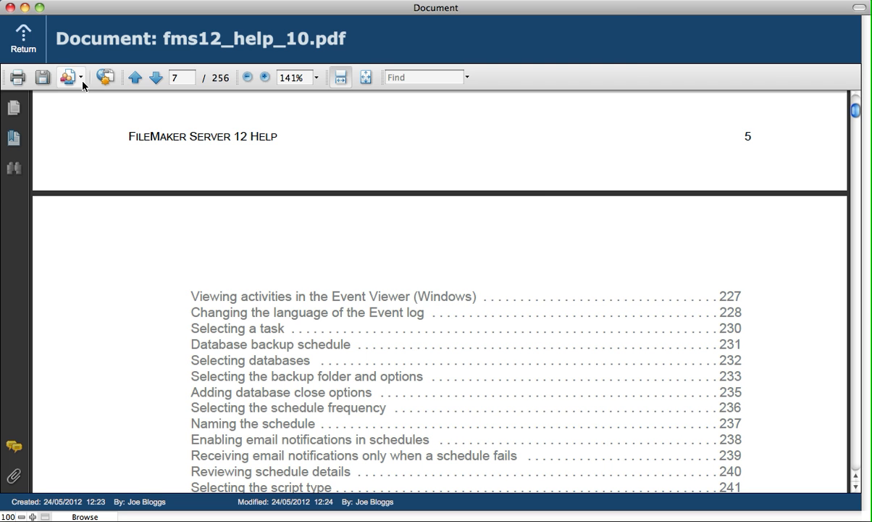
left_click(24, 49)
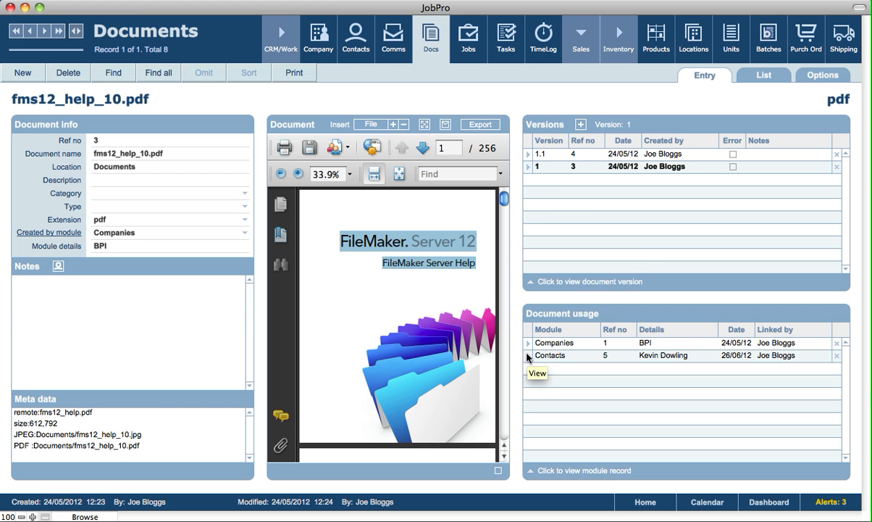
left_click(528, 355)
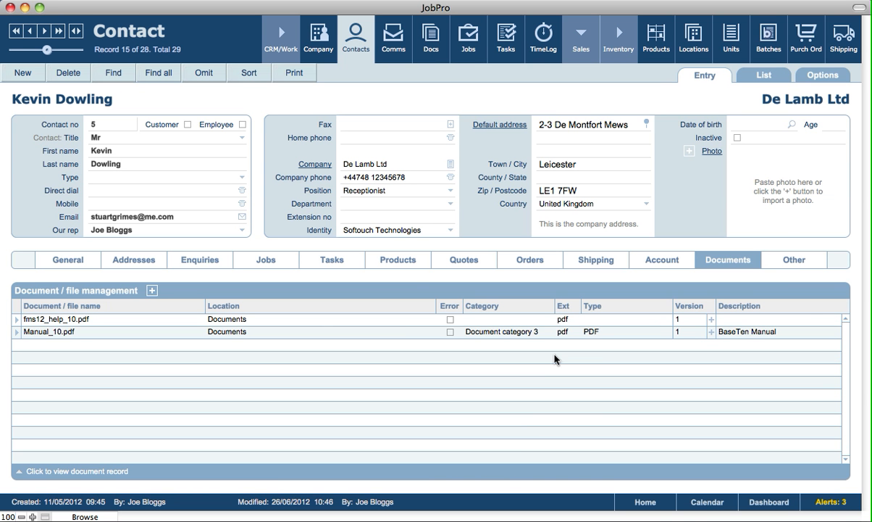
Show the contact's Other section and add an empty row to Other details.
left_click(790, 261)
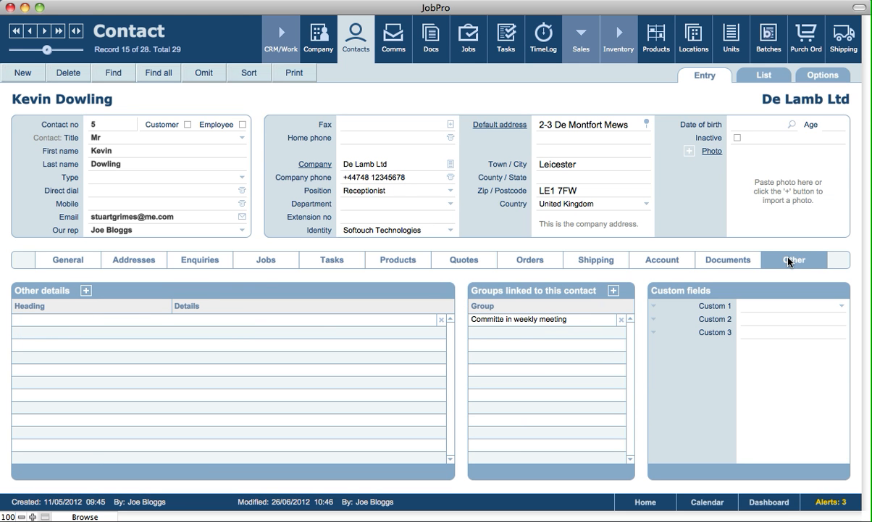
left_click(86, 293)
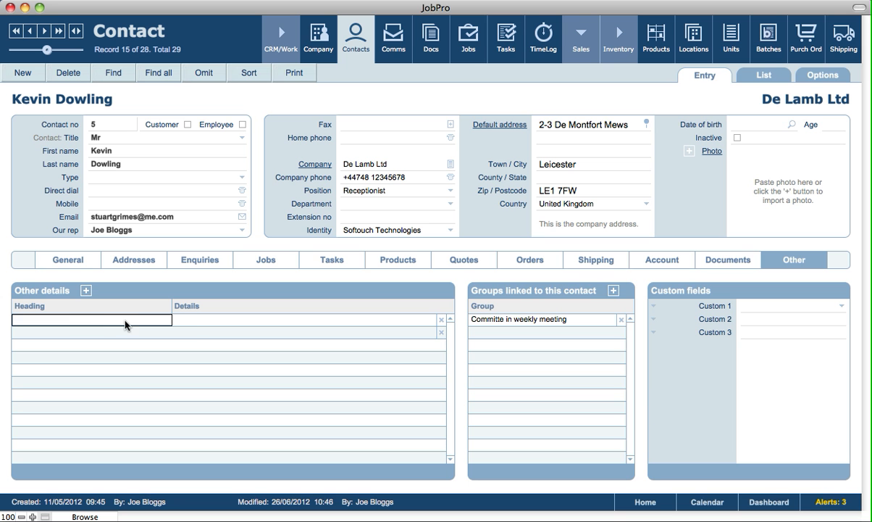
left_click(200, 322)
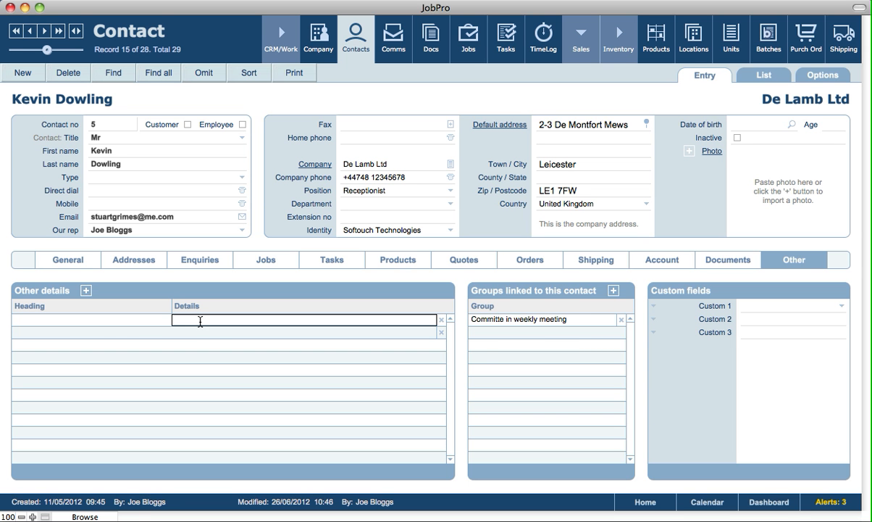
left_click(582, 292)
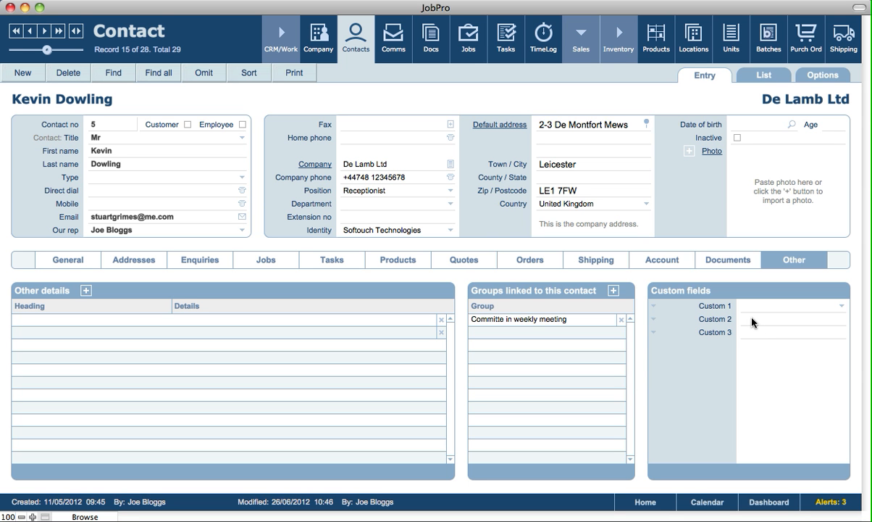
Browse the Custom 1–3 value choices, leaving all custom fields empty.
left_click(703, 329)
left_click(706, 319)
left_click(706, 307)
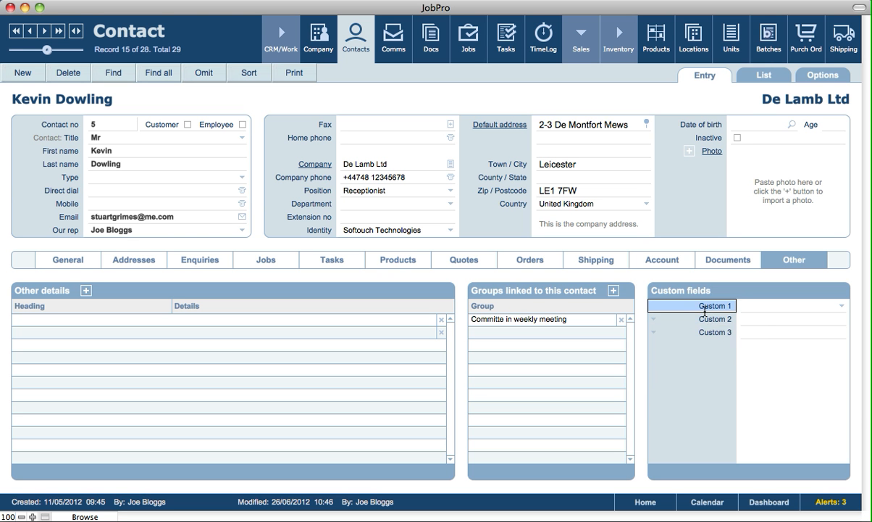
left_click(725, 291)
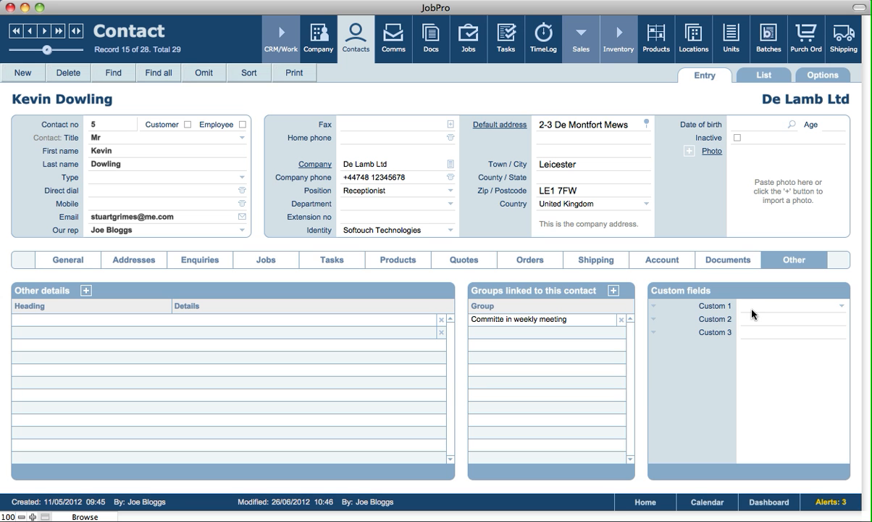
left_click(765, 331)
left_click(765, 306)
left_click(766, 288)
left_click(355, 101)
From the contacts list, open employee record 12 of 28 and show its General communications.
left_click(770, 77)
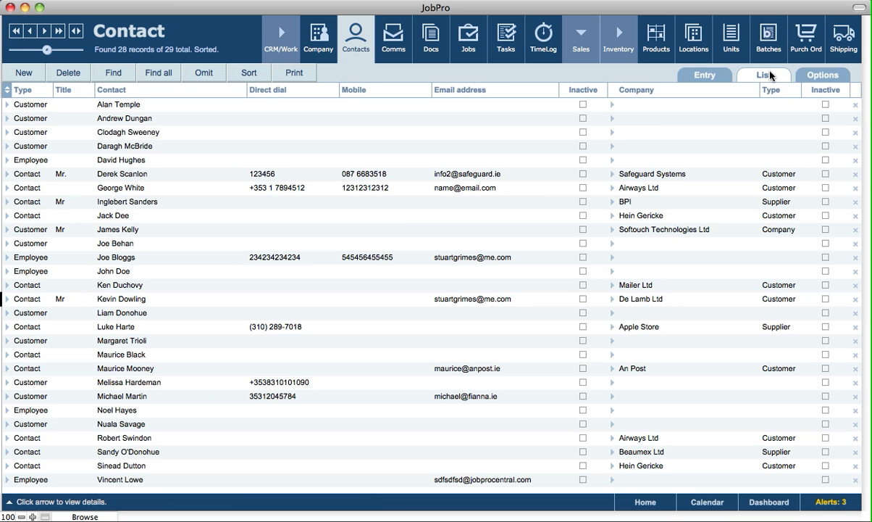
left_click(8, 258)
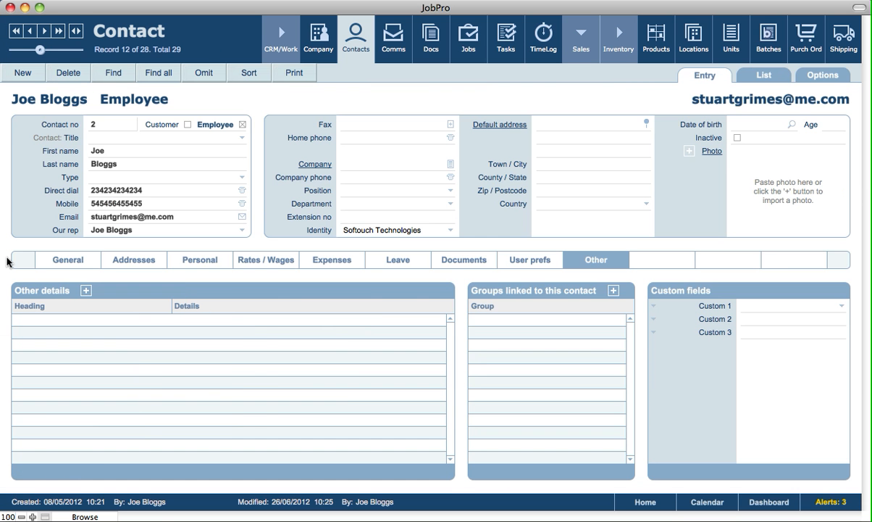
left_click(76, 262)
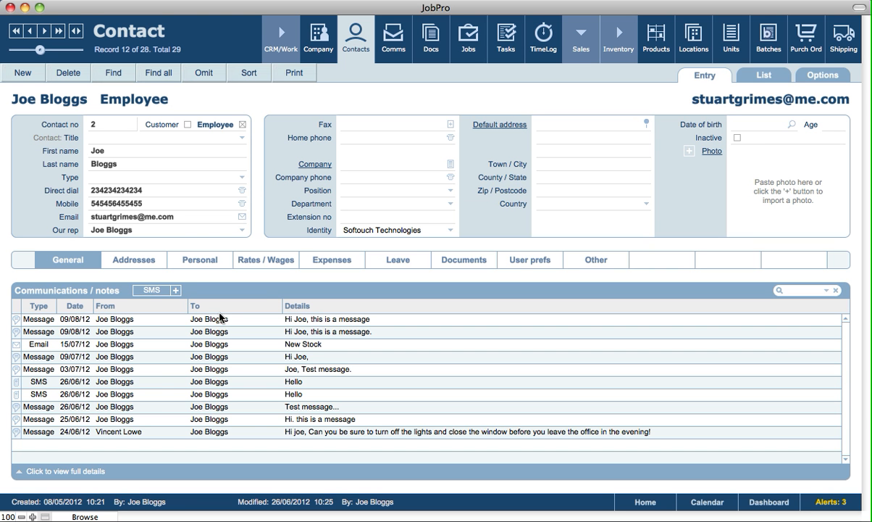
Look through the employee's communication types, addresses and marital status without changing anything.
left_click(150, 291)
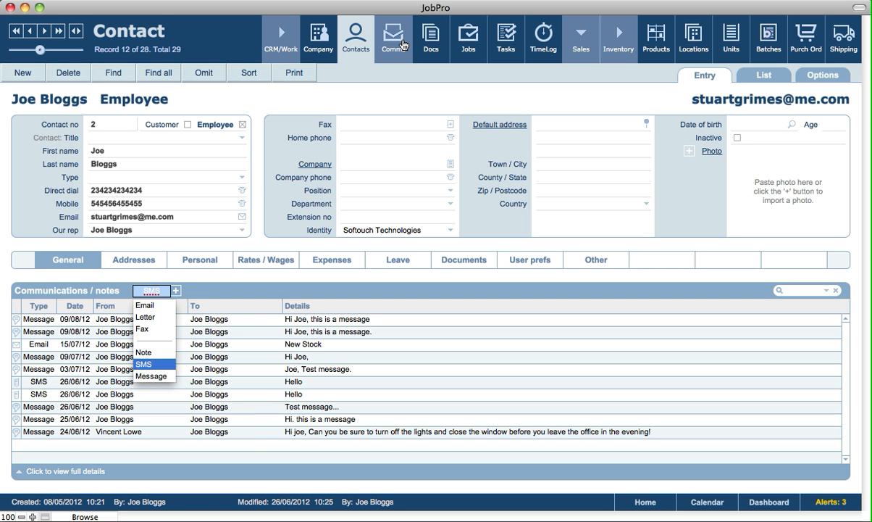
left_click(235, 291)
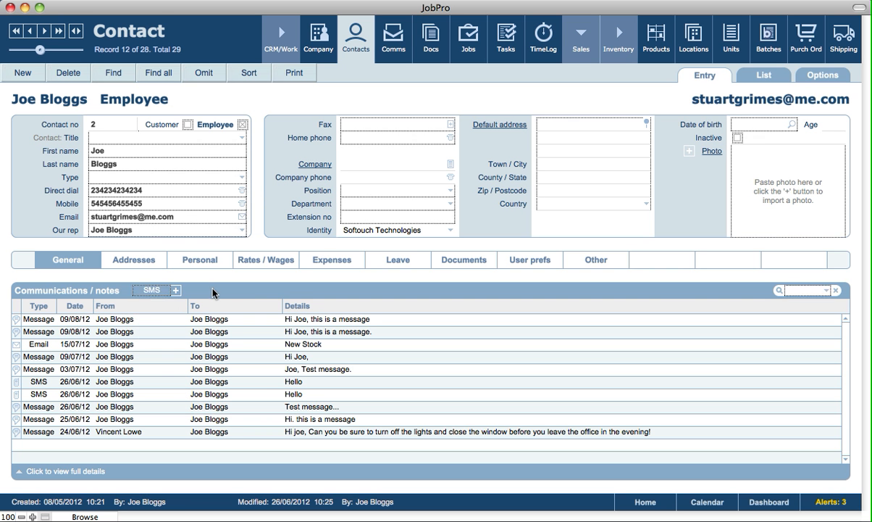
left_click(156, 268)
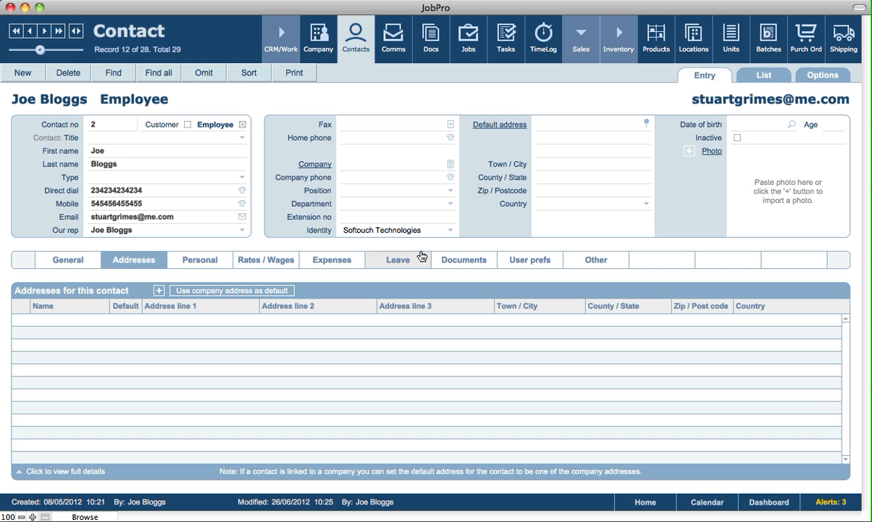
left_click(220, 266)
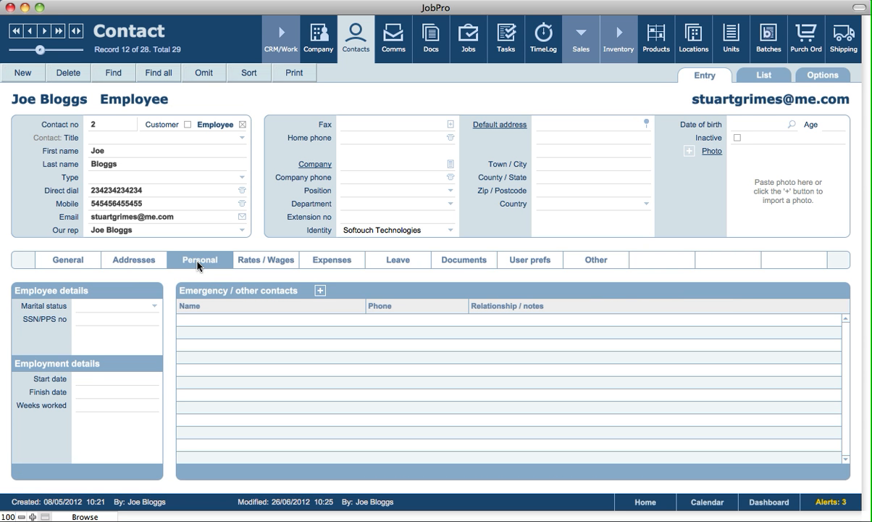
left_click(115, 305)
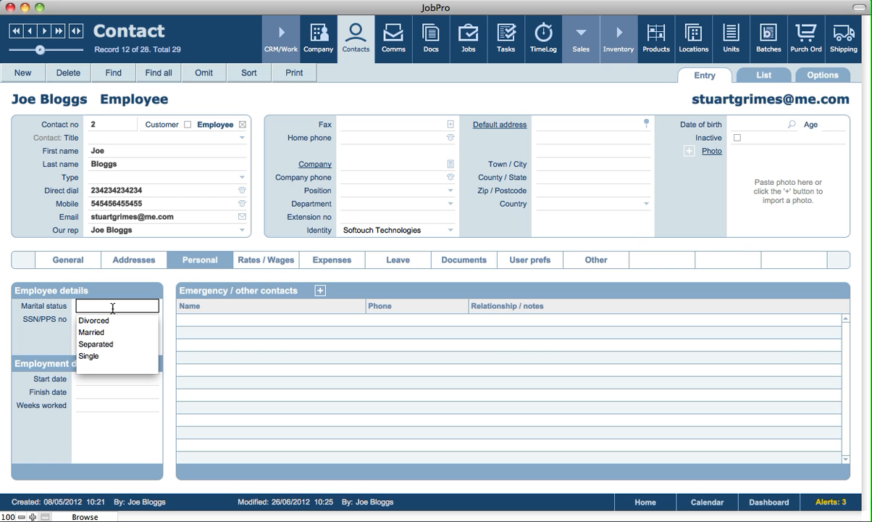
left_click(52, 328)
left_click(50, 329)
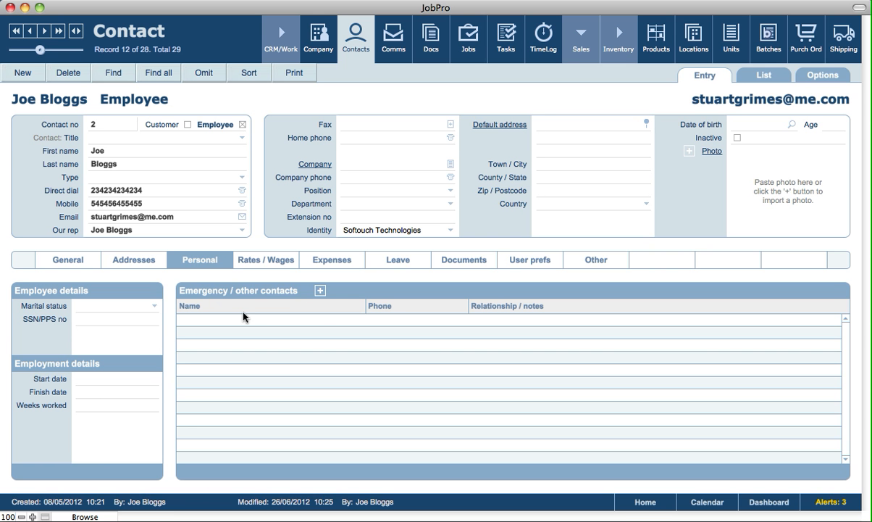
Add a blank emergency contact row, then show Rates / Wages: 30.00 hourly, 120.00 charge-out.
left_click(318, 291)
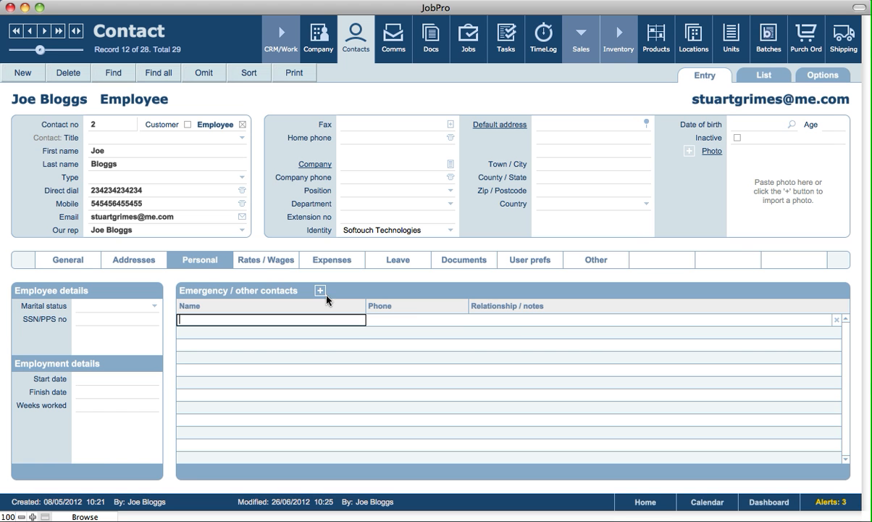
left_click(417, 318)
left_click(533, 320)
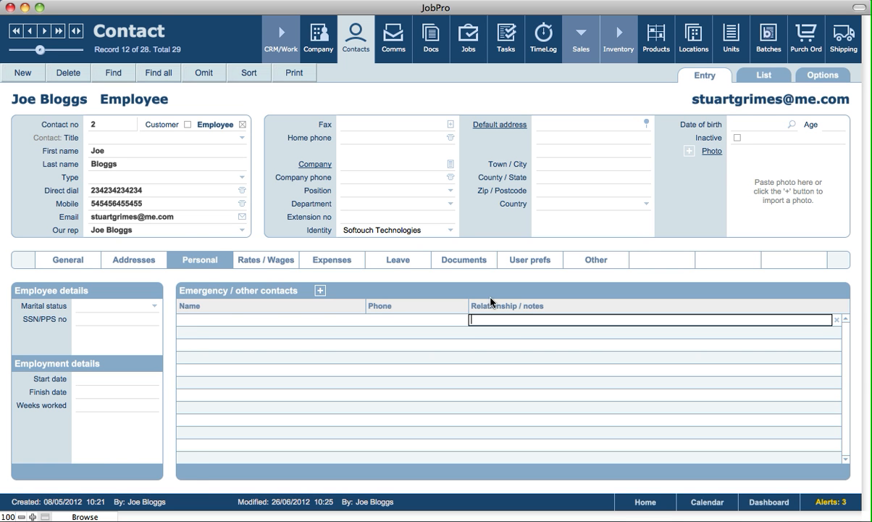
left_click(491, 298)
left_click(251, 252)
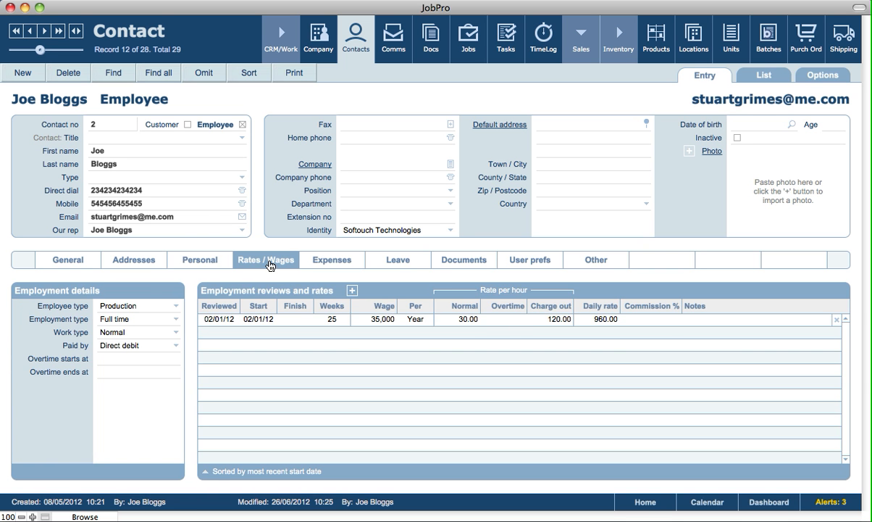
left_click(114, 307)
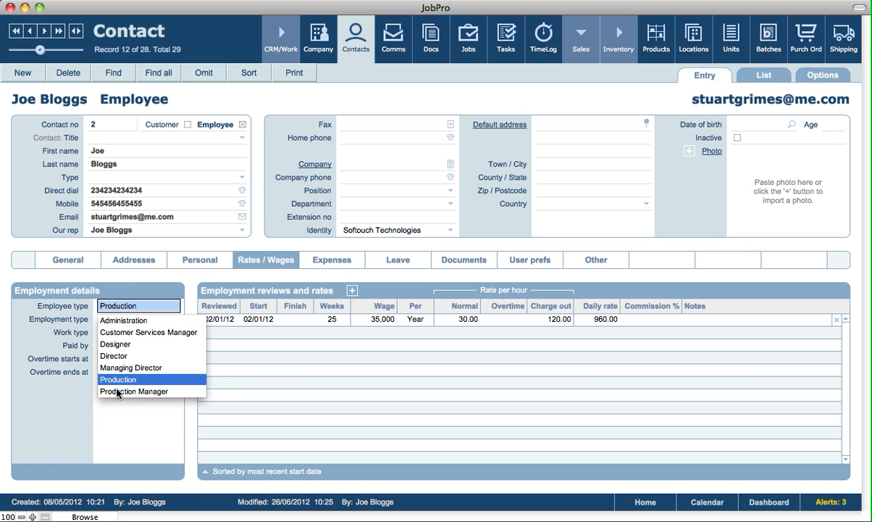
key("Tab")
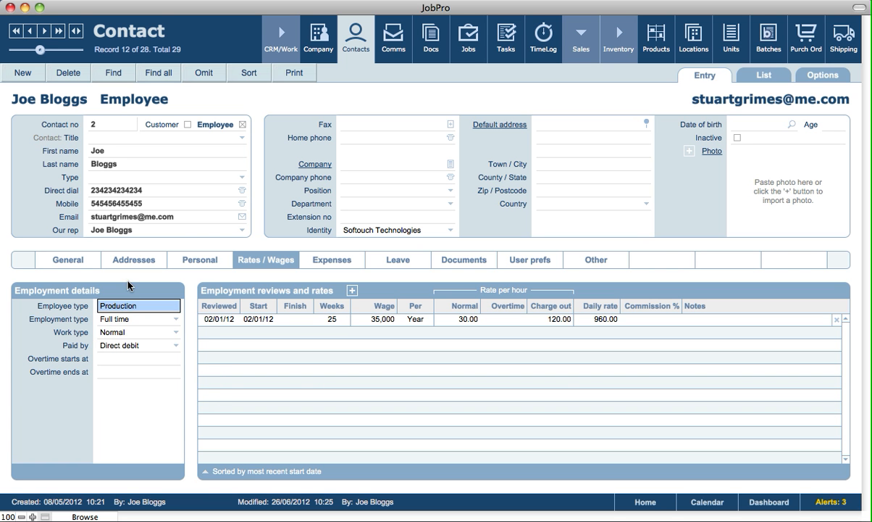
left_click(112, 320)
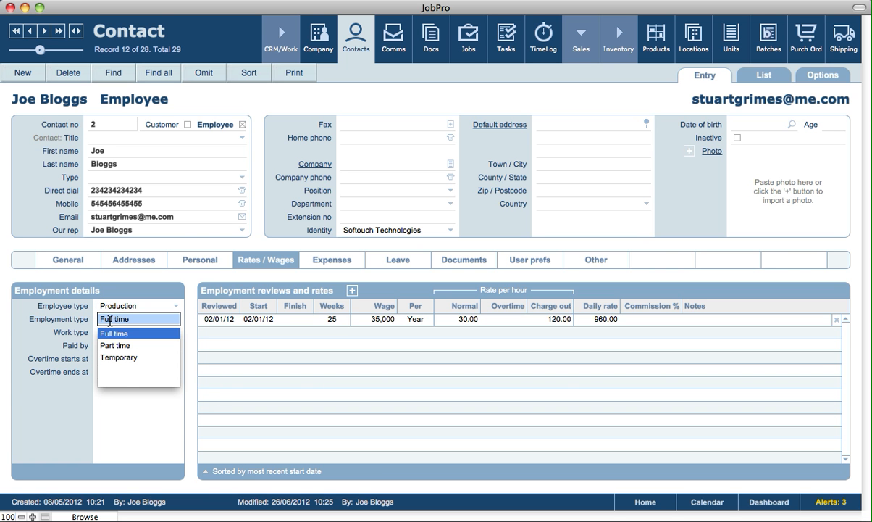
left_click(47, 383)
left_click(111, 333)
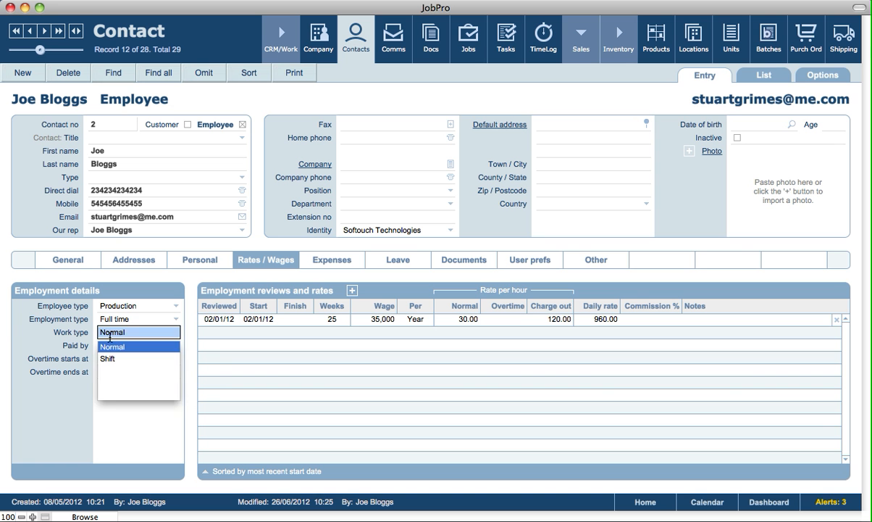
left_click(84, 408)
left_click(126, 347)
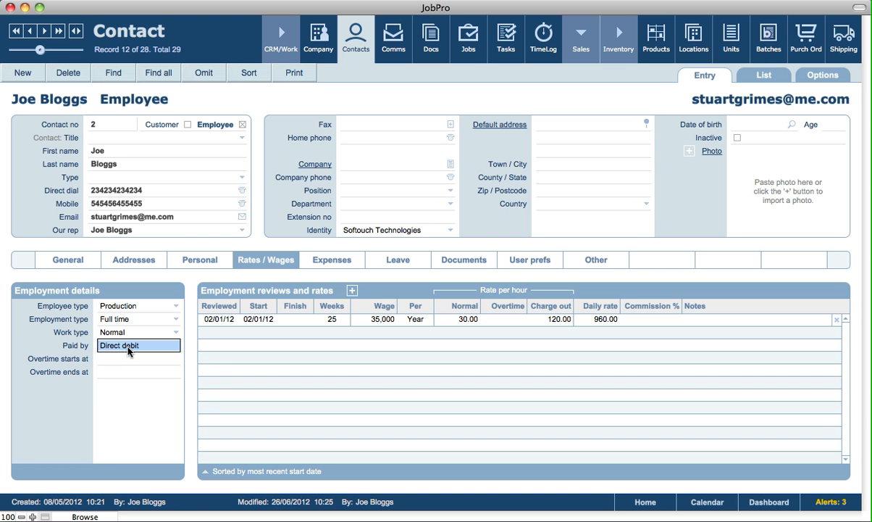
left_click(60, 413)
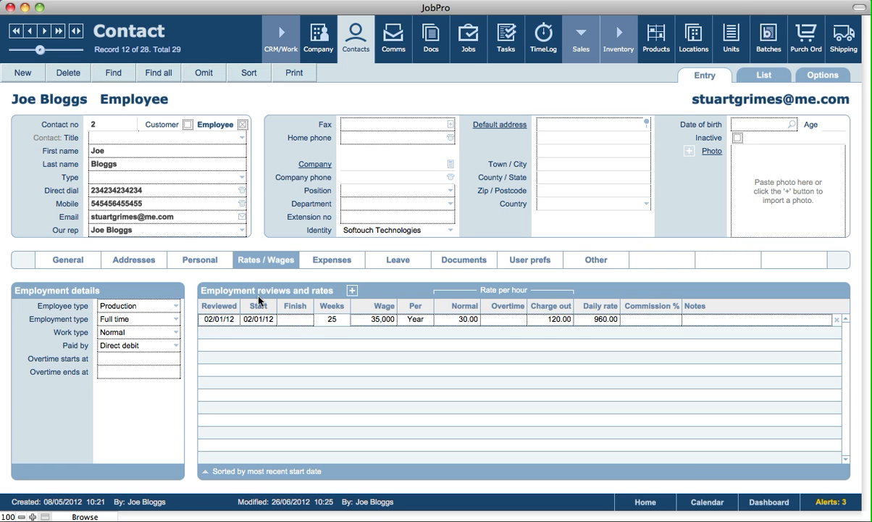
left_click(378, 324)
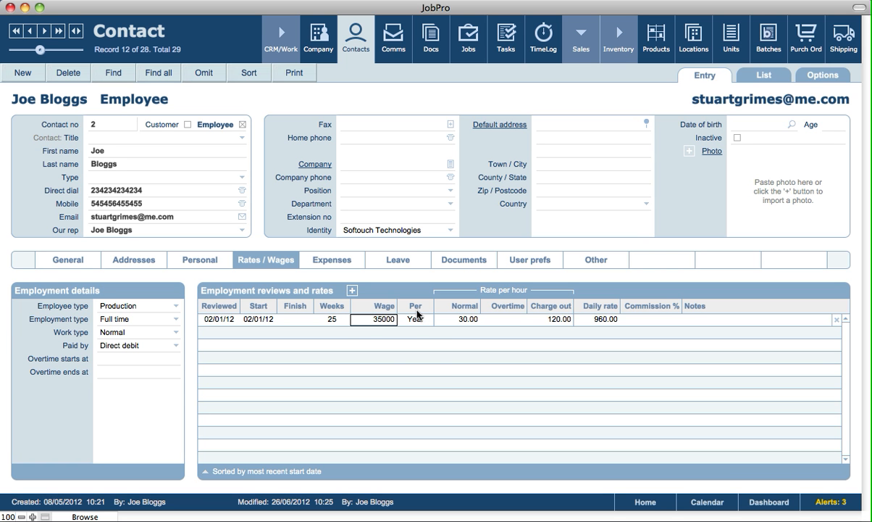
left_click(420, 322)
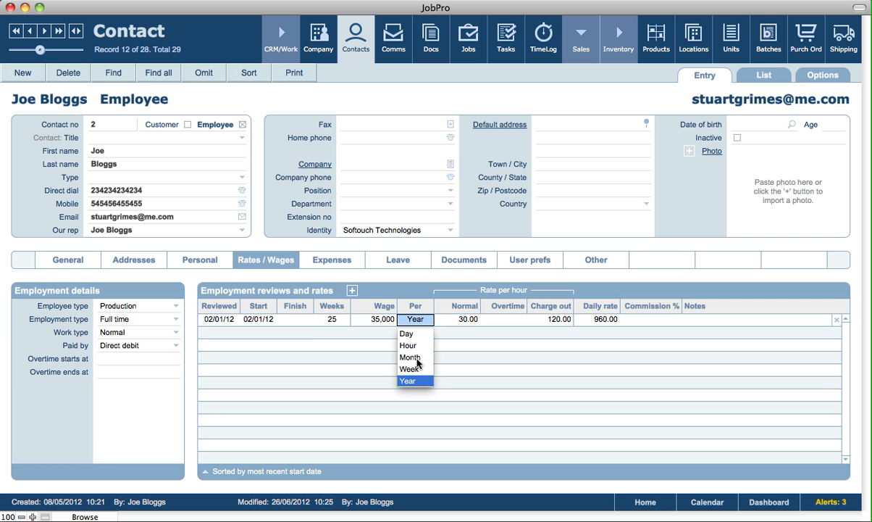
left_click(452, 312)
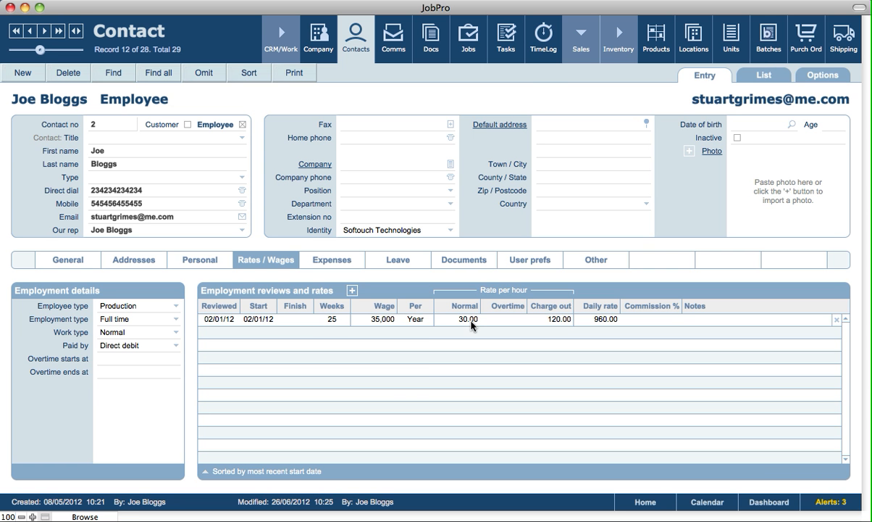
left_click(468, 320)
left_click_drag(467, 321, 476, 320)
left_click(507, 330)
left_click(507, 318)
left_click(562, 320)
left_click(599, 331)
Show the employee's Expenses tab listing four Apple TV expenses at 89.00 each.
left_click(339, 267)
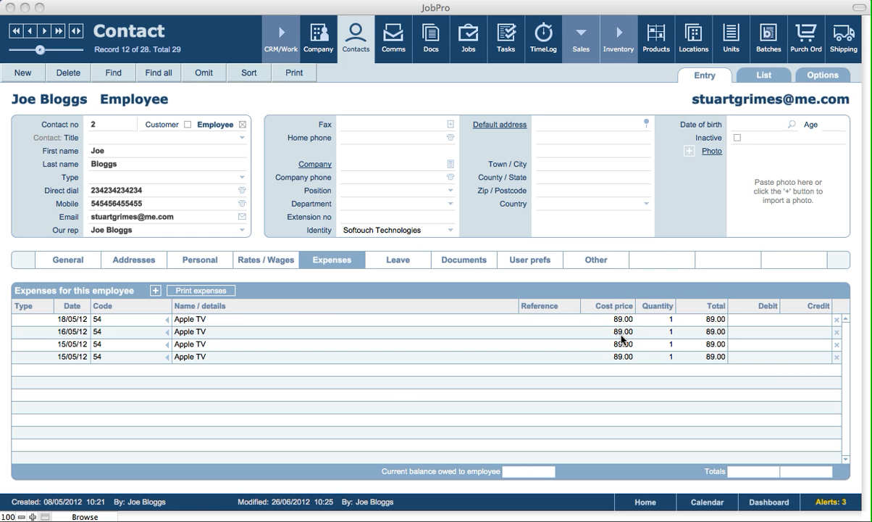
left_click(719, 294)
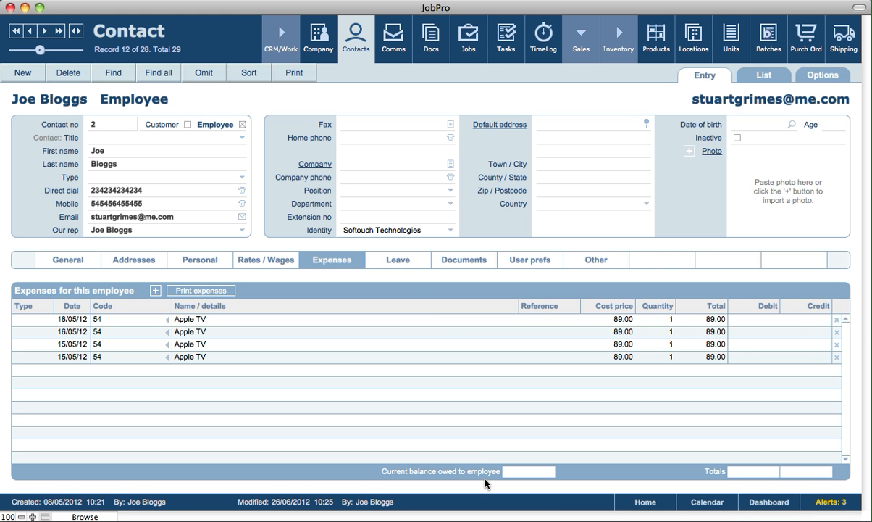
left_click(195, 293)
left_click(472, 427)
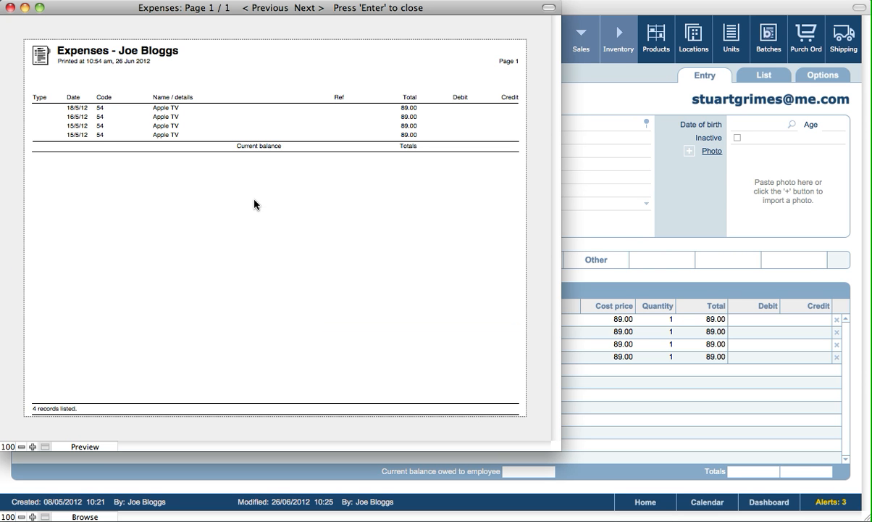
key("Return")
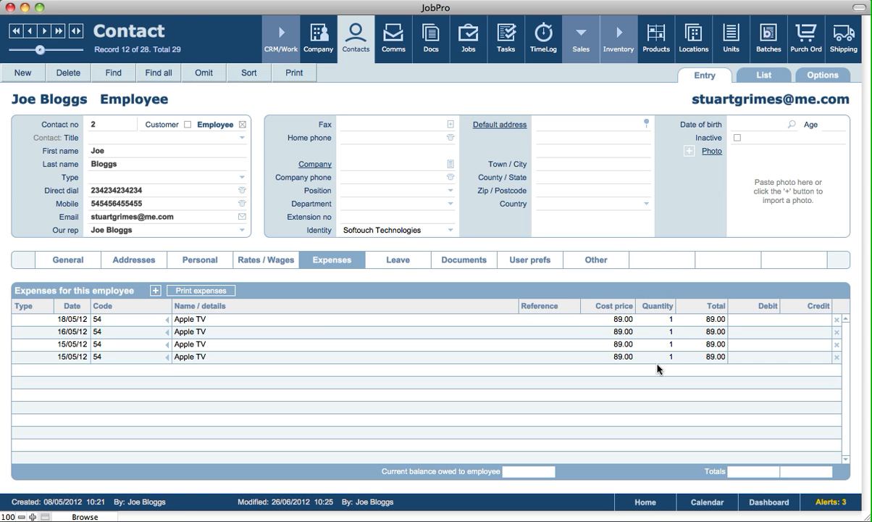
Show the Leave tab: annual leave 24/06/12–30/06/12, a 2-day sick day, 111.4 days due.
left_click(414, 266)
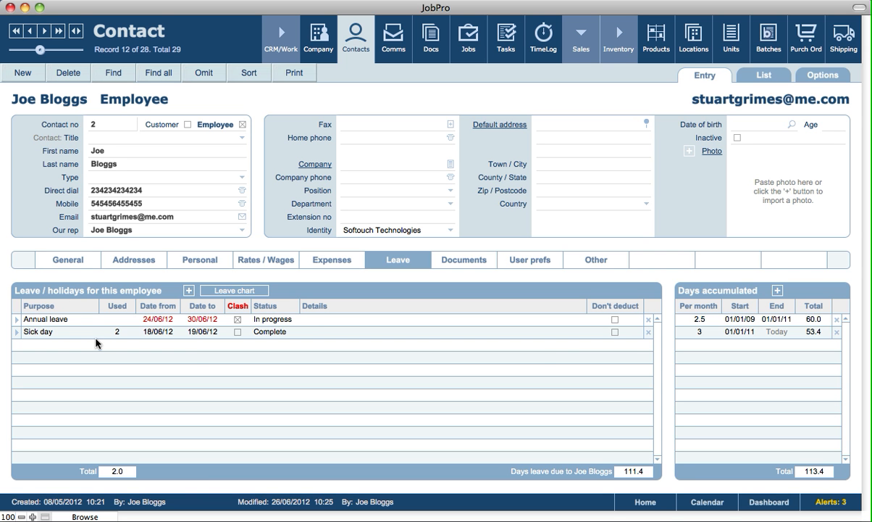
Check the 2.5 and 3 per-month leave accrual entries unchanged, then open Setup: General from Home.
left_click(714, 319)
left_click(727, 305)
left_click(698, 333)
left_click(739, 291)
left_click(696, 332)
left_click(698, 292)
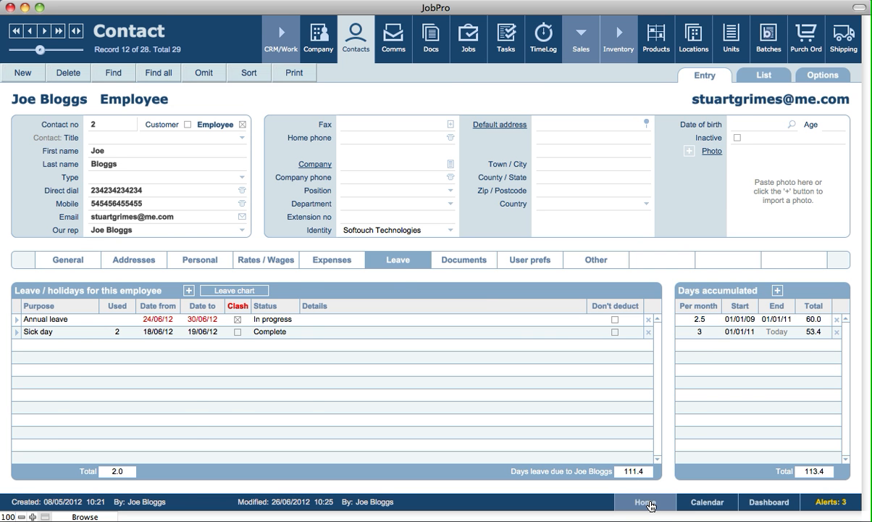
left_click(646, 503)
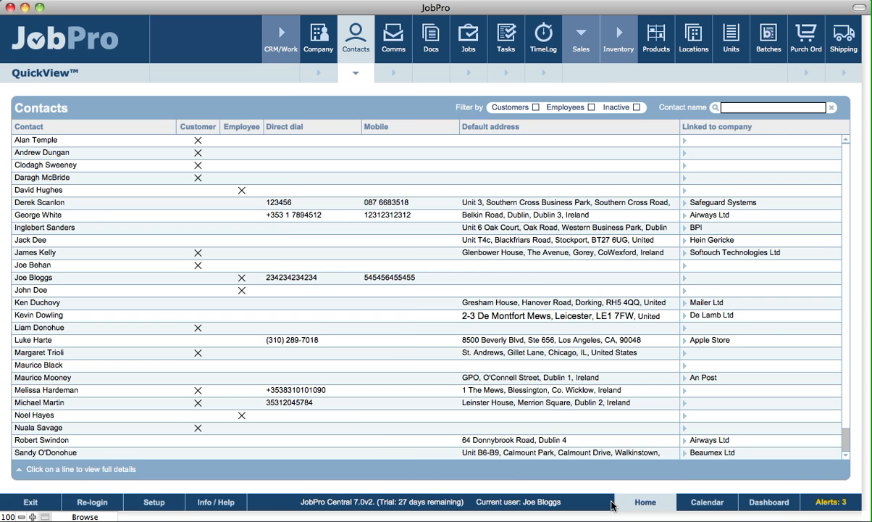
left_click(153, 504)
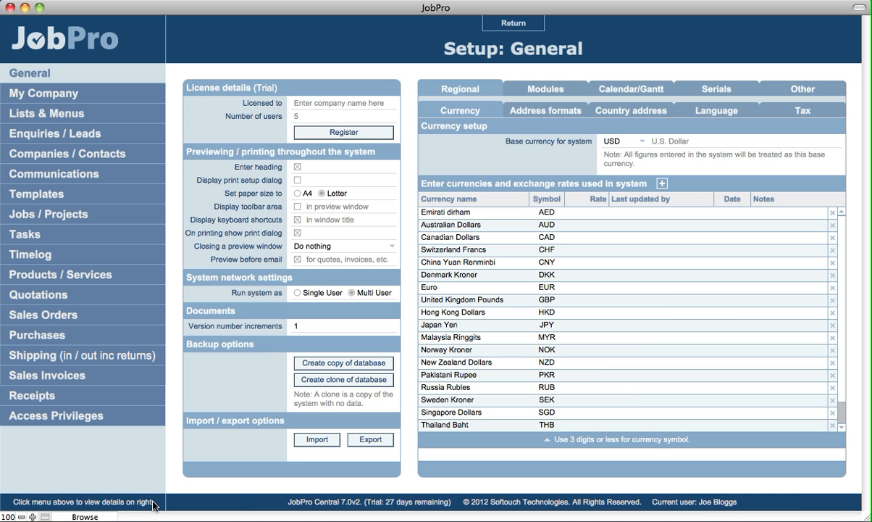
In Companies / Contacts setup, change the Holidays/leave per month default from 2.5 to 3.
left_click(131, 154)
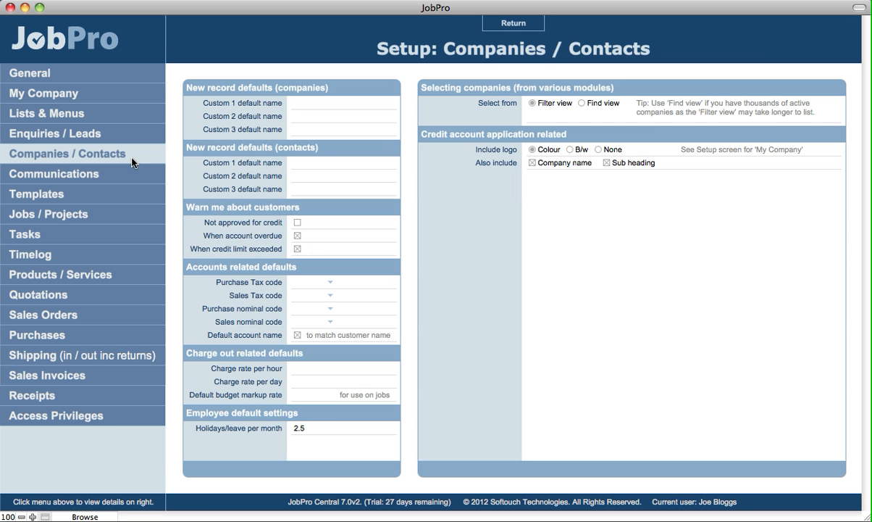
left_click(302, 428)
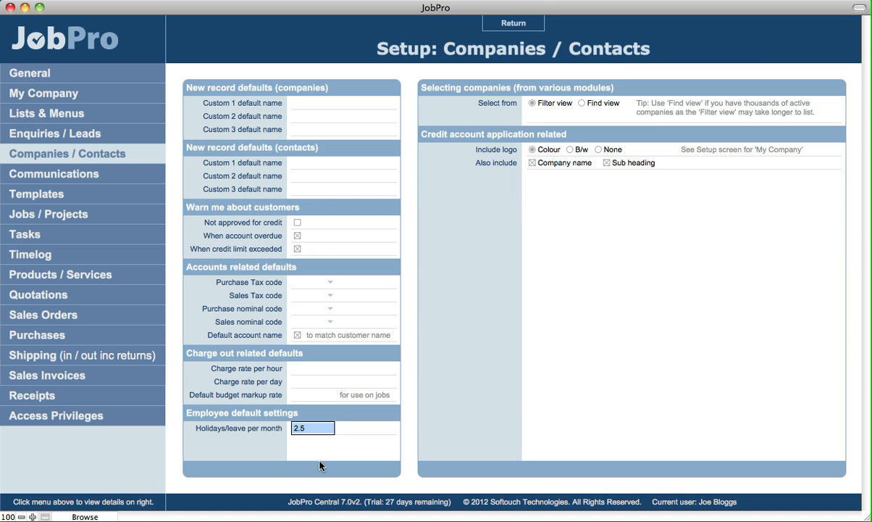
type("3")
key("Tab")
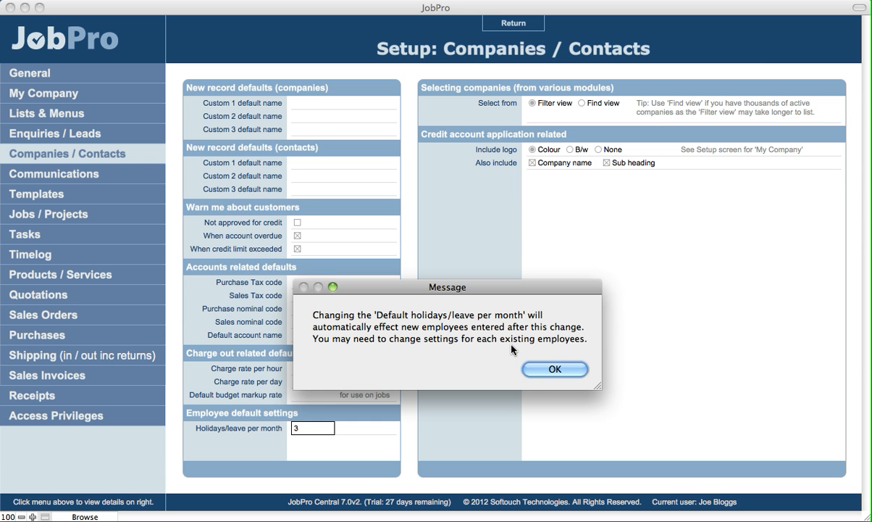
left_click(578, 373)
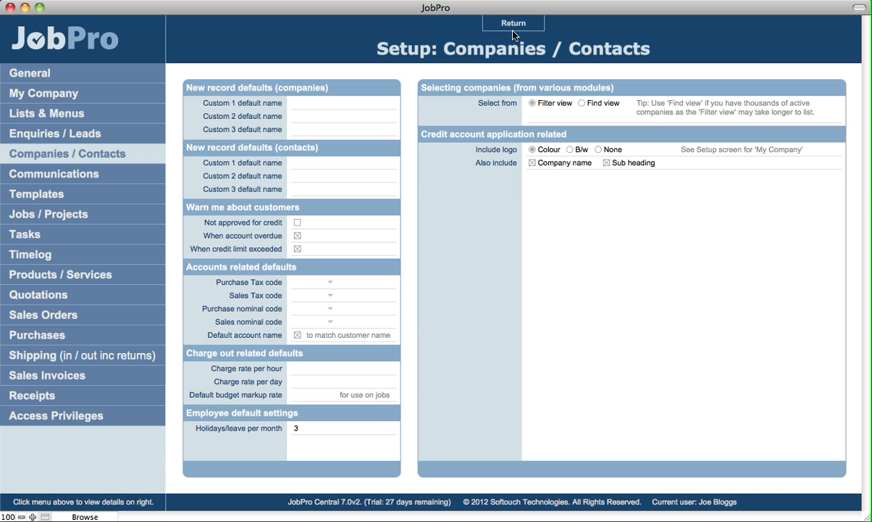
left_click(512, 27)
Add and commit a 3-per-month days-accumulated leave row, then show the employee's Documents list.
left_click(555, 368)
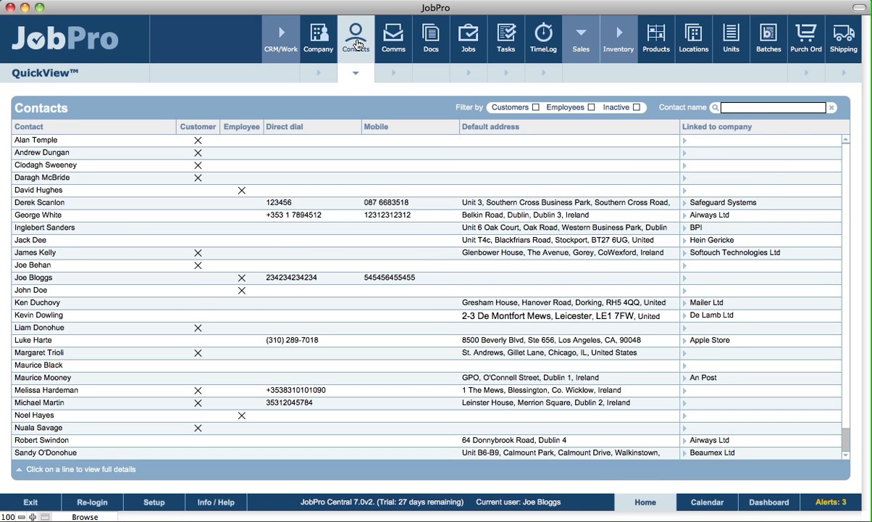
left_click(355, 44)
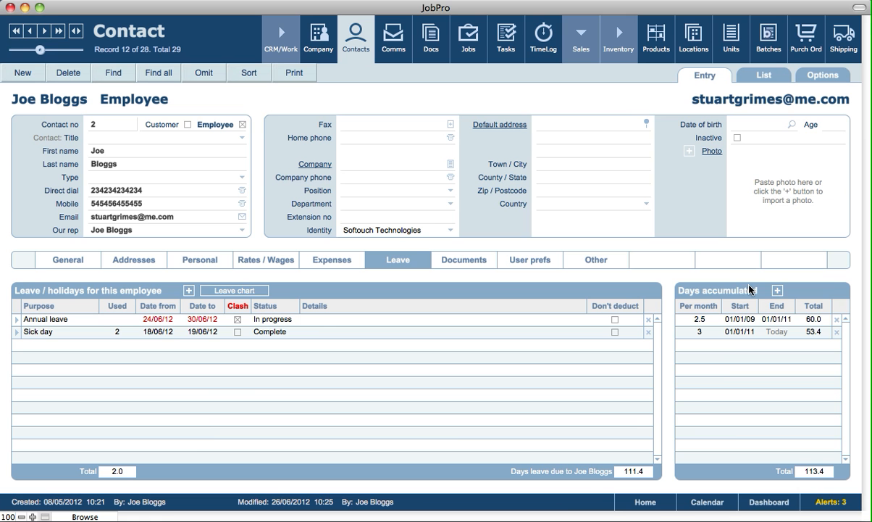
left_click(777, 291)
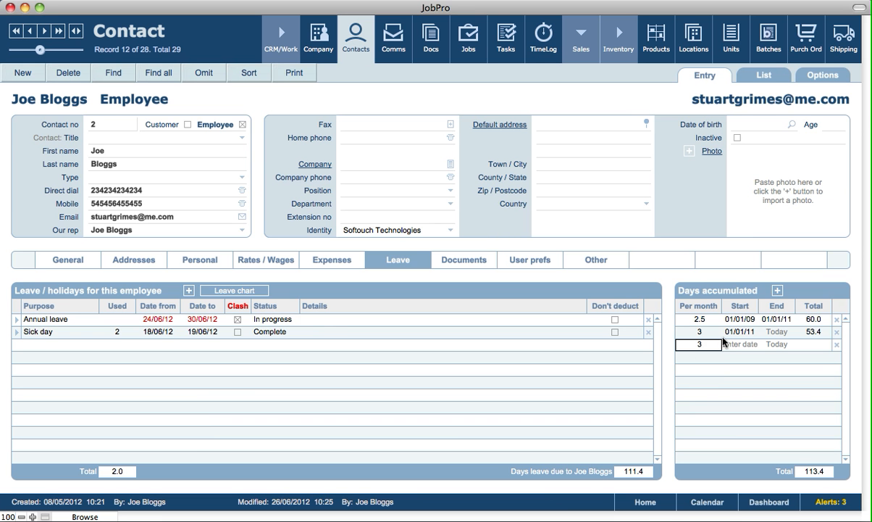
double_click(686, 344)
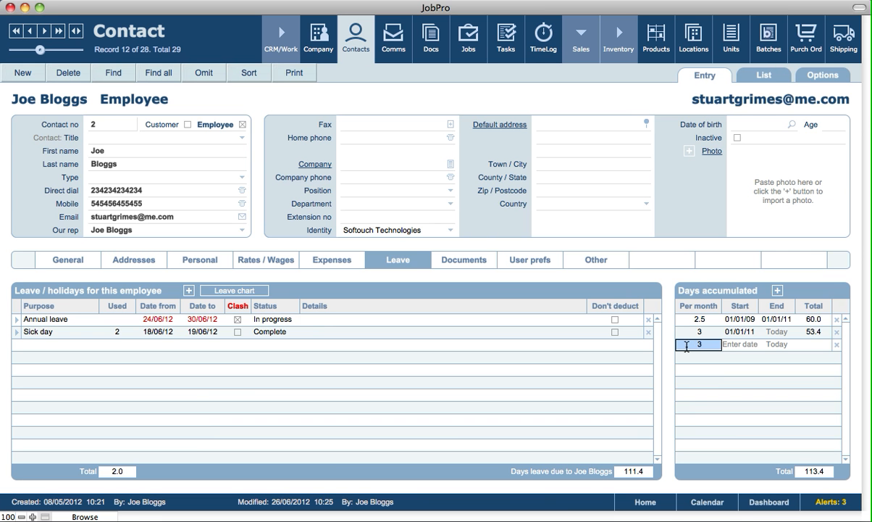
left_click(711, 279)
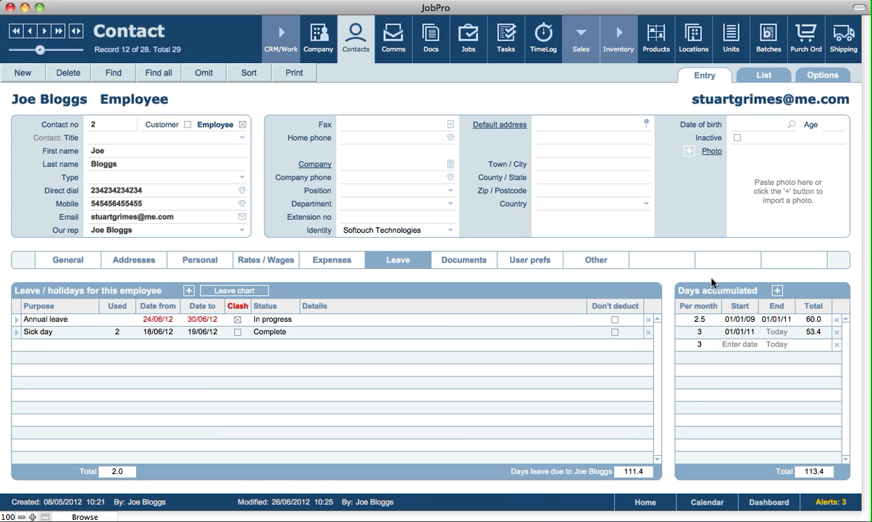
left_click(465, 261)
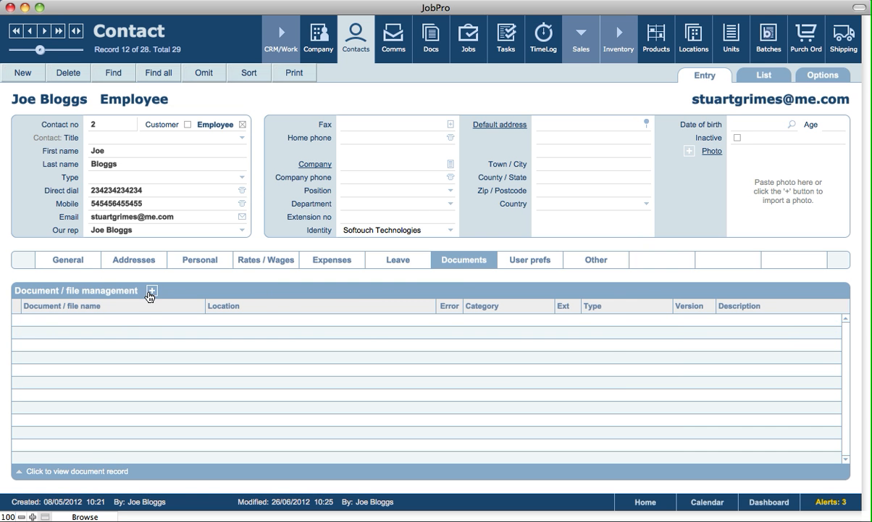
Cancel adding a document and display the employee's User prefs and login details.
left_click(152, 290)
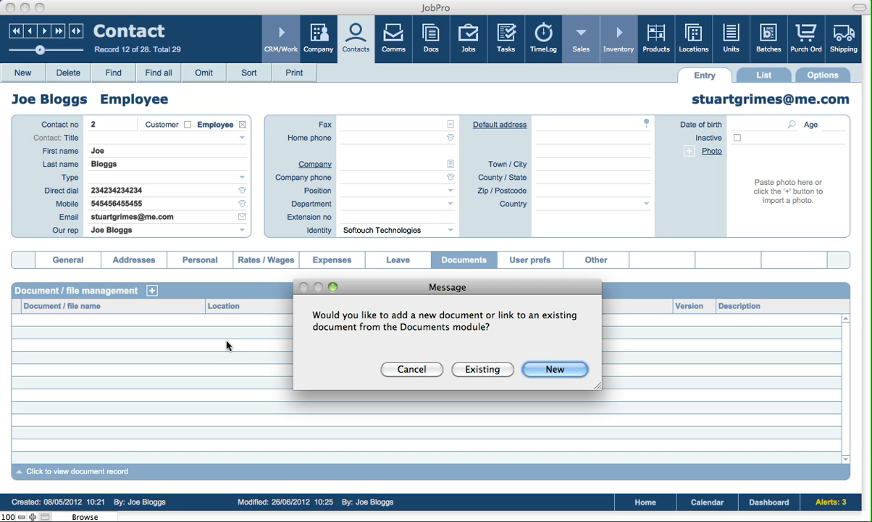
left_click(410, 368)
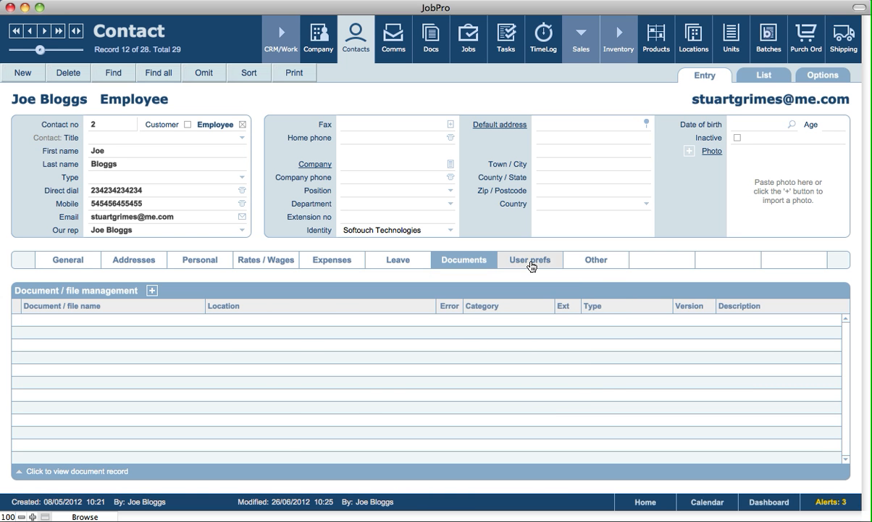
left_click(529, 262)
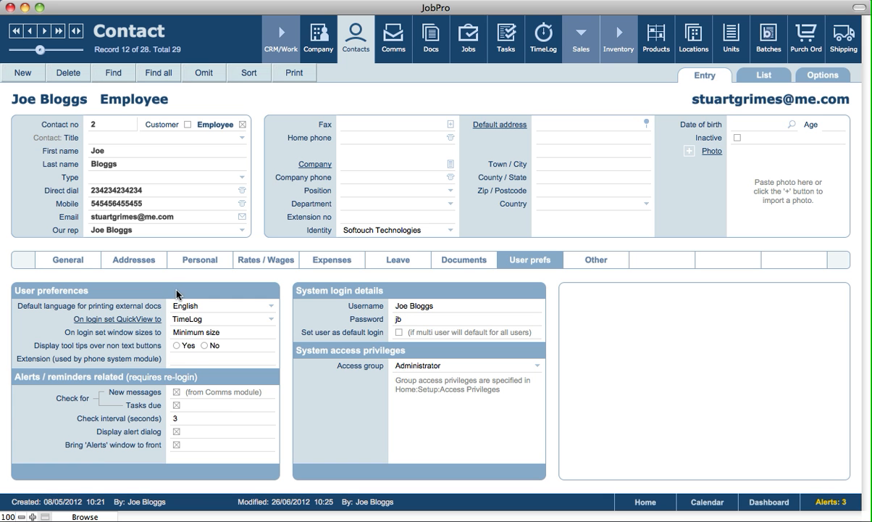
Keep English as print language and TimeLog as login QuickView, then return Home.
left_click(191, 307)
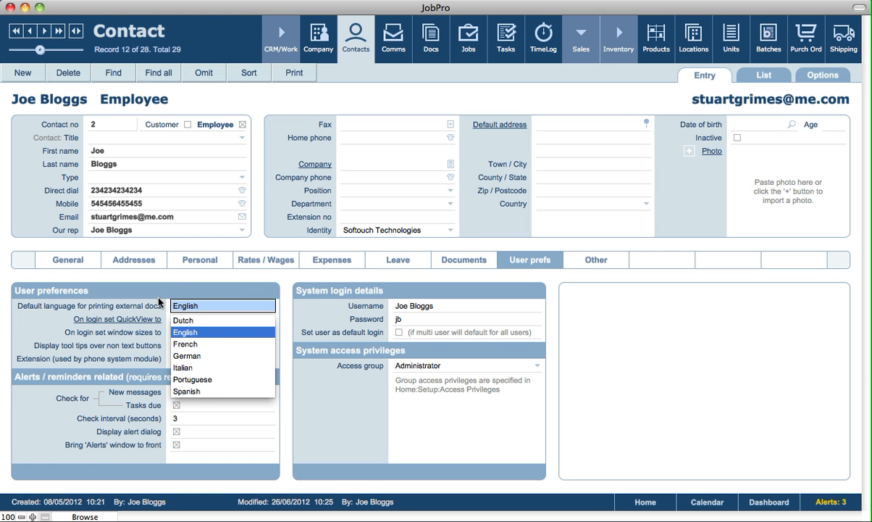
left_click(164, 274)
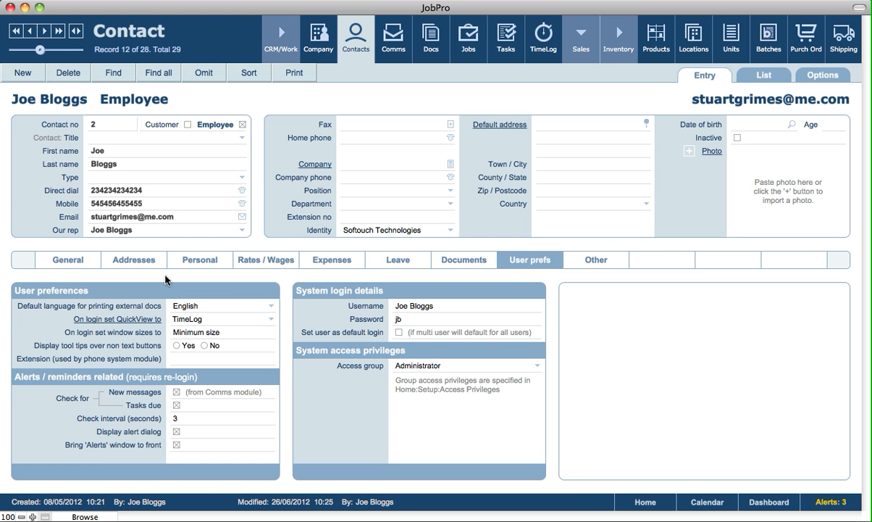
left_click(188, 323)
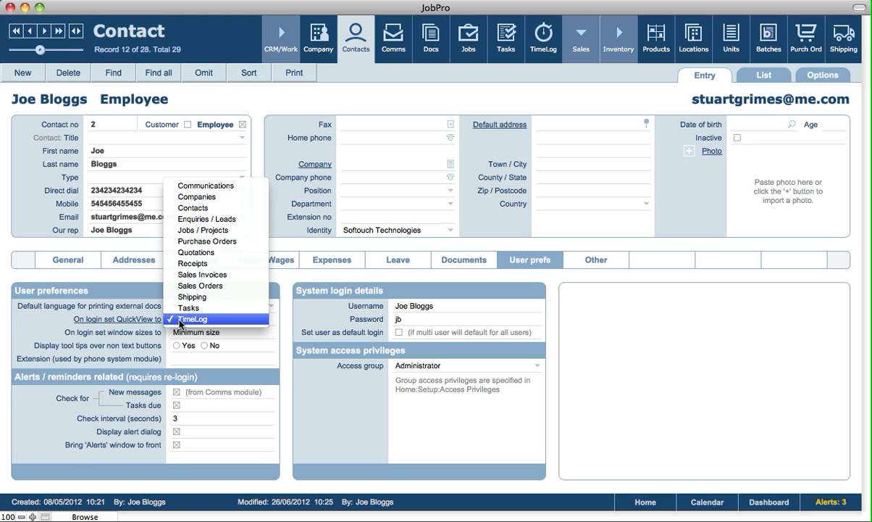
left_click(180, 319)
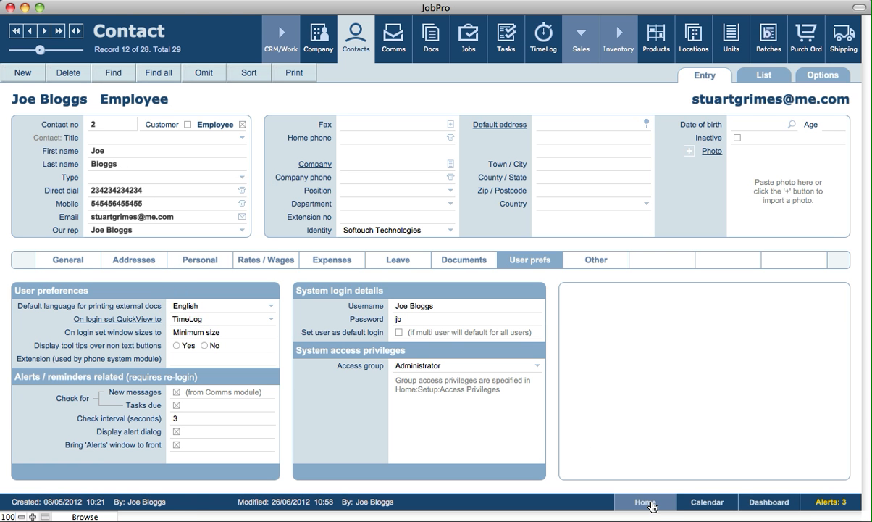
left_click(645, 502)
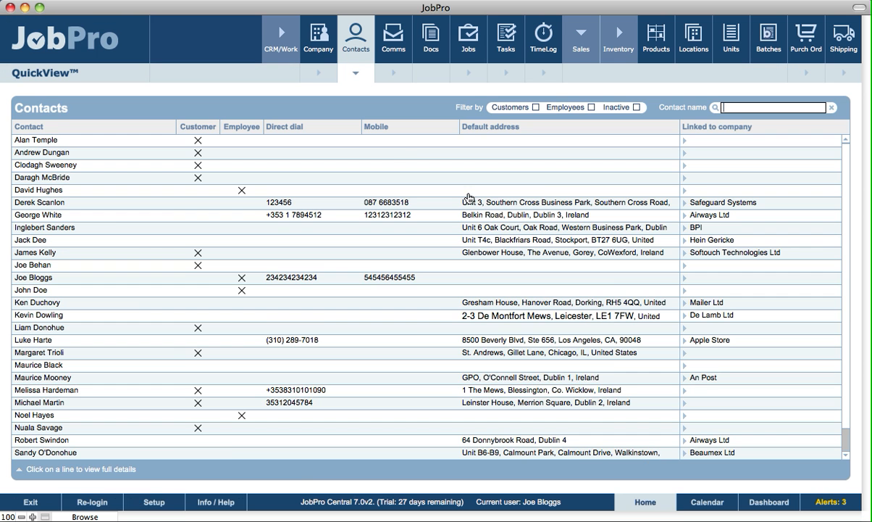
Log out and, via trial mode, log back in with the employee's username and password.
left_click(92, 501)
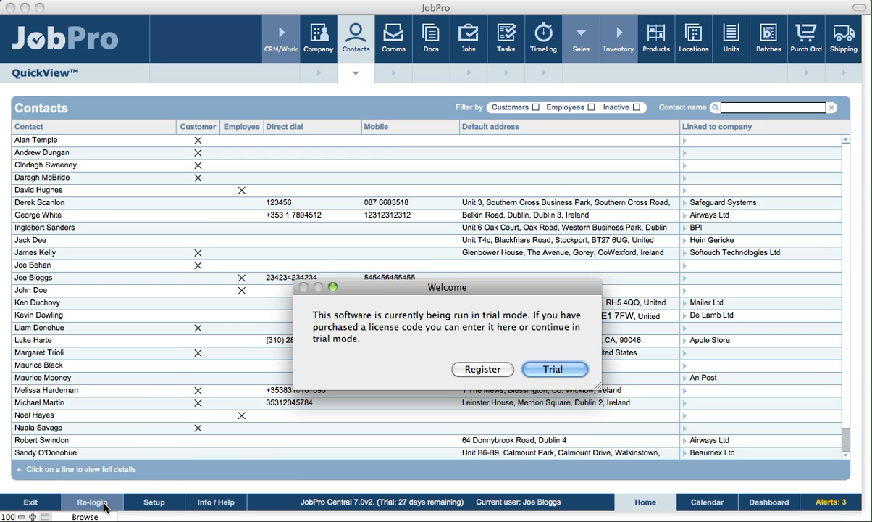
left_click(554, 369)
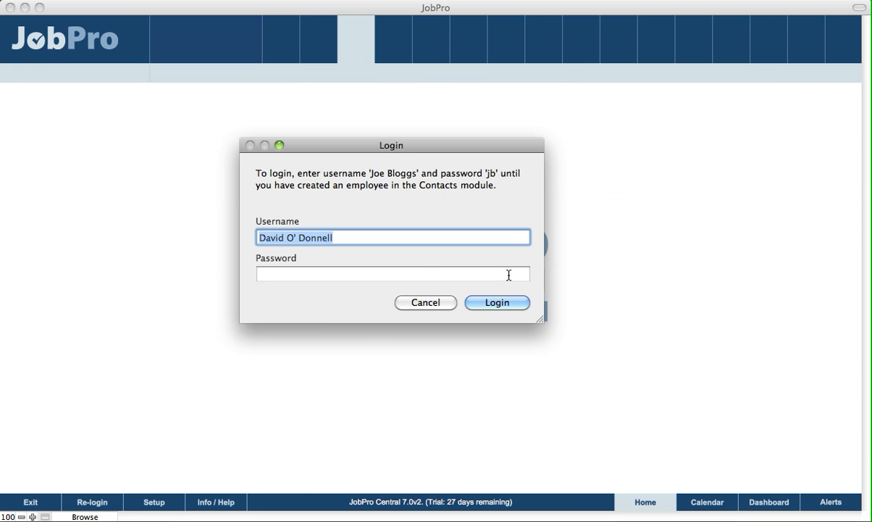
key("BackSpace")
type("joe ")
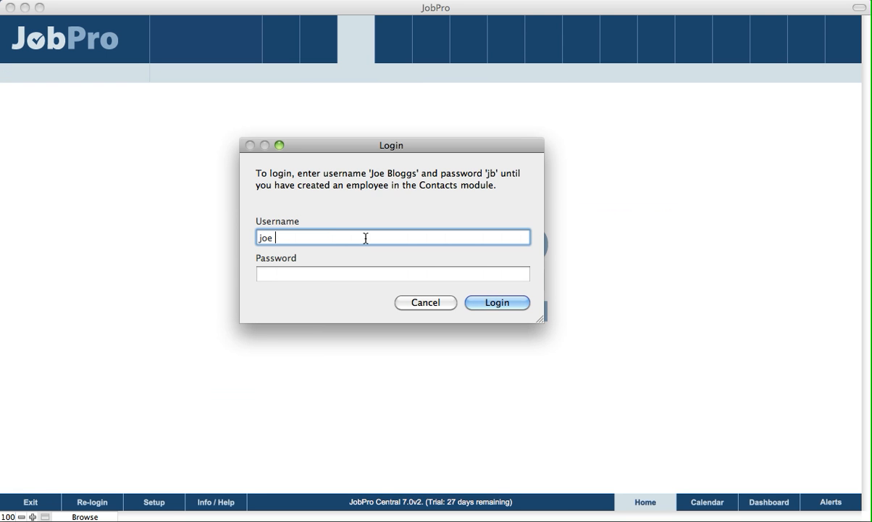
type("bloggs")
key("Tab")
type("jb")
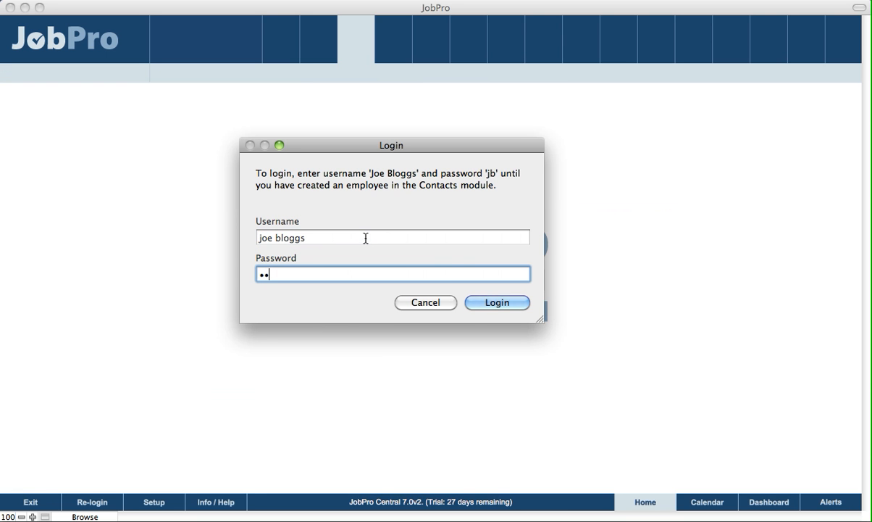
left_click(502, 306)
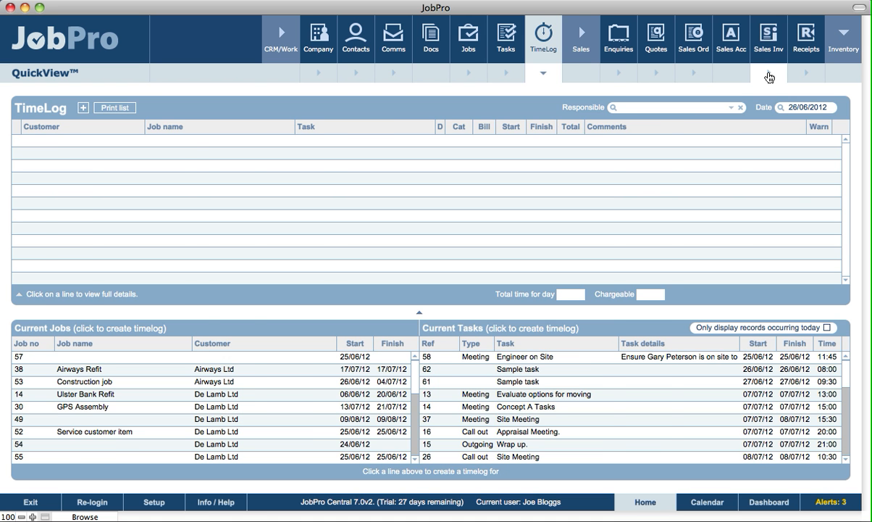
Switch the QuickView to Sales Inv, then reopen the employee's contact record.
left_click(768, 76)
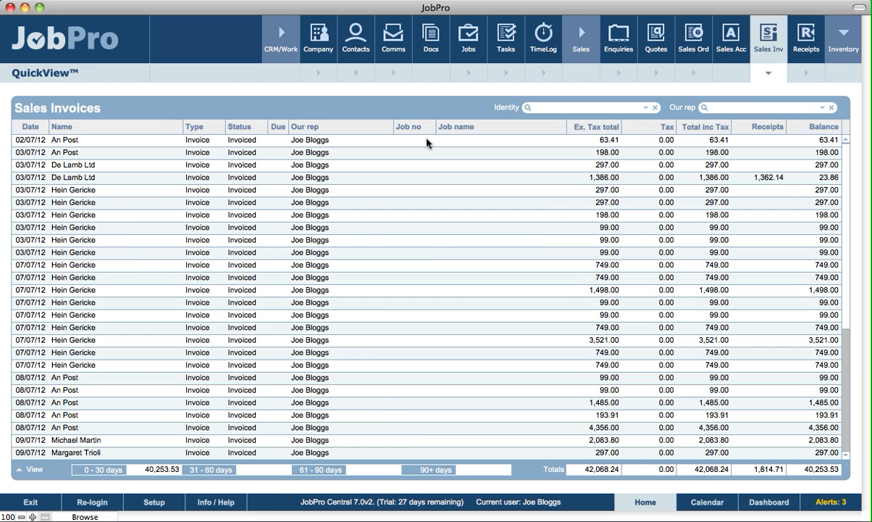
left_click(356, 44)
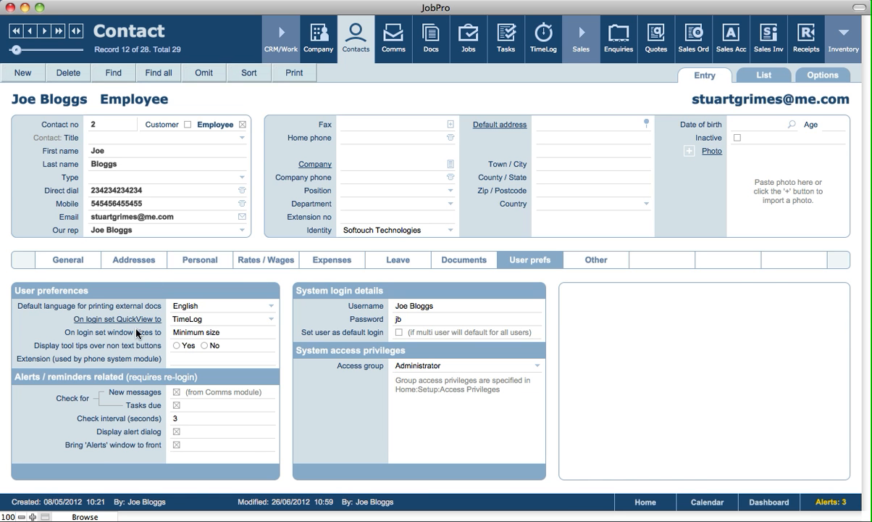
left_click(193, 333)
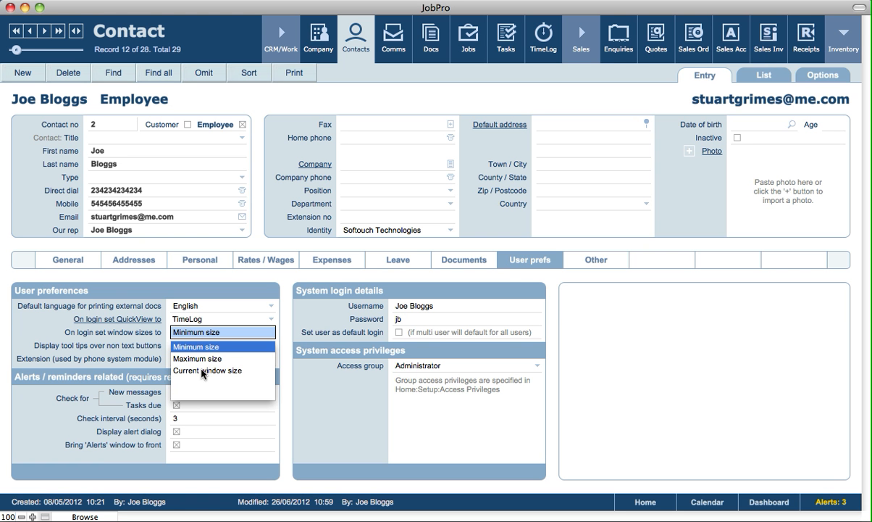
left_click(353, 287)
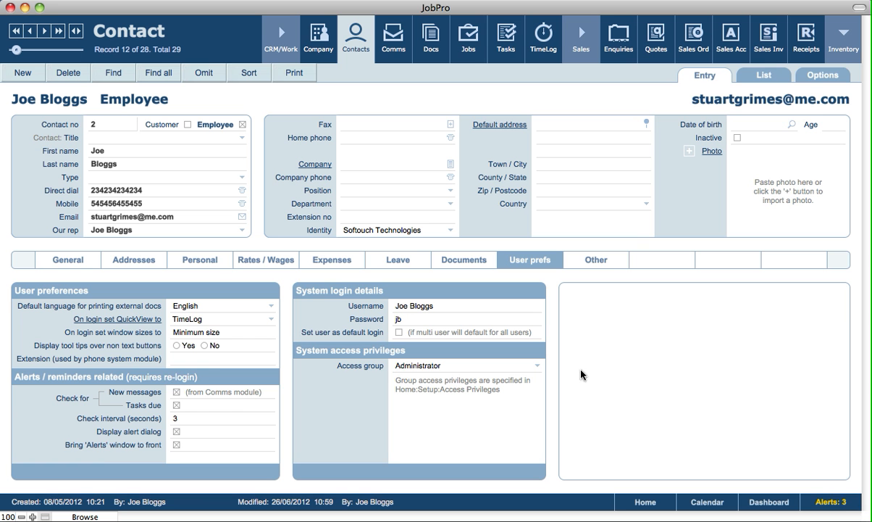
left_click(210, 332)
left_click(201, 372)
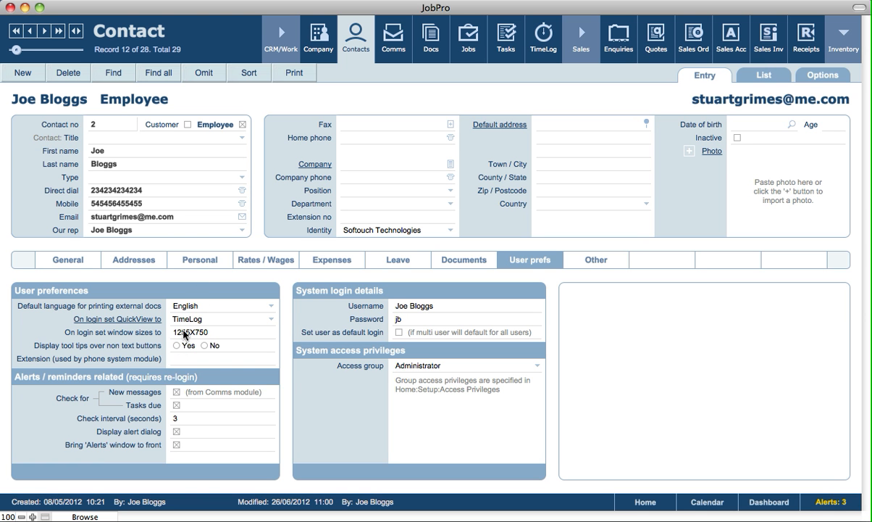
left_click(219, 334)
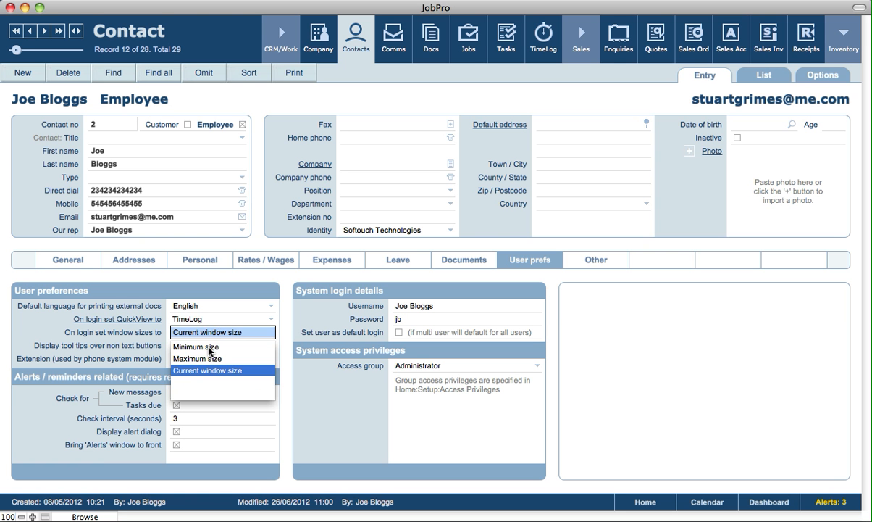
left_click(189, 348)
left_click(221, 278)
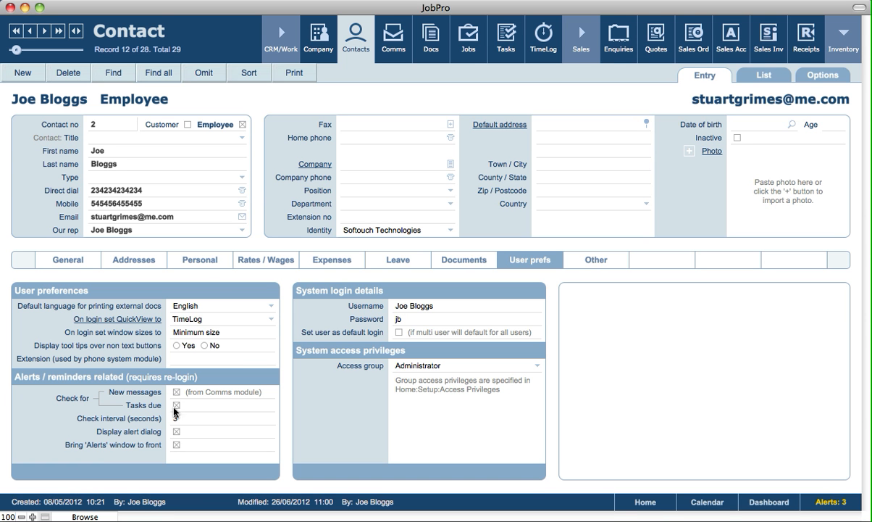
left_click(193, 358)
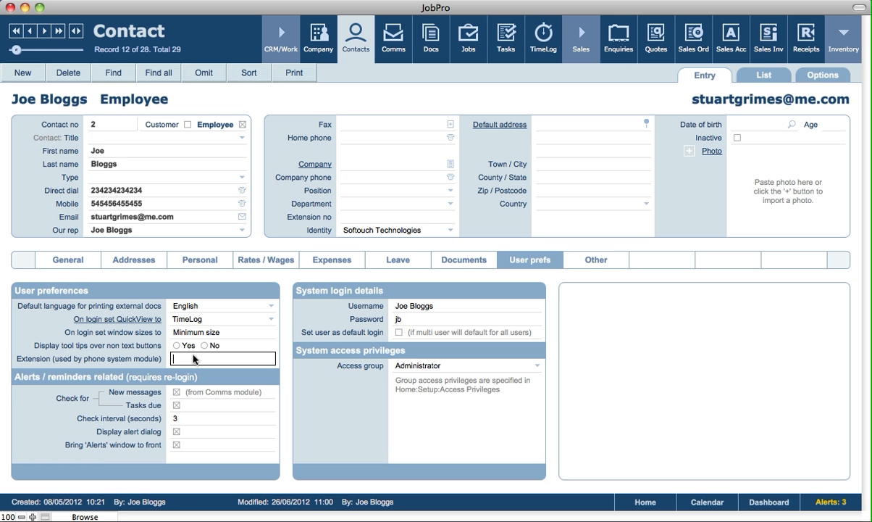
Leave the extension field empty and glance at the task records before returning to the contact.
left_click(119, 381)
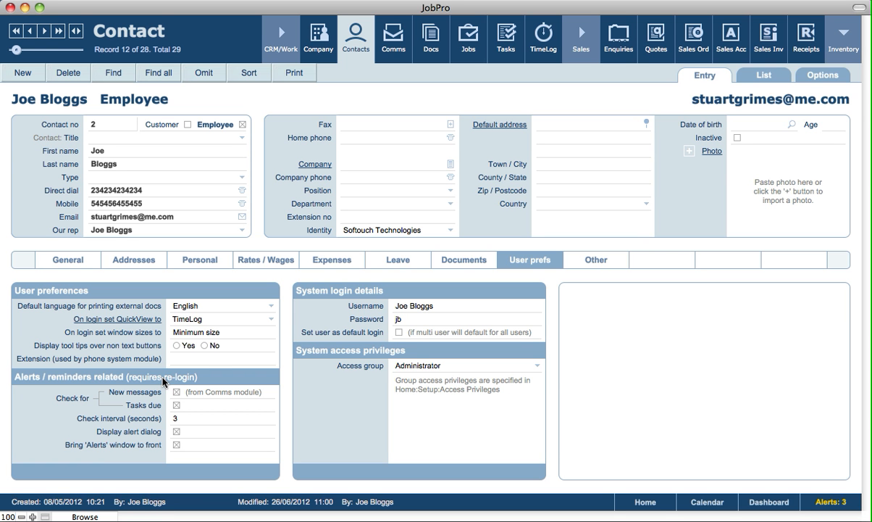
left_click(508, 50)
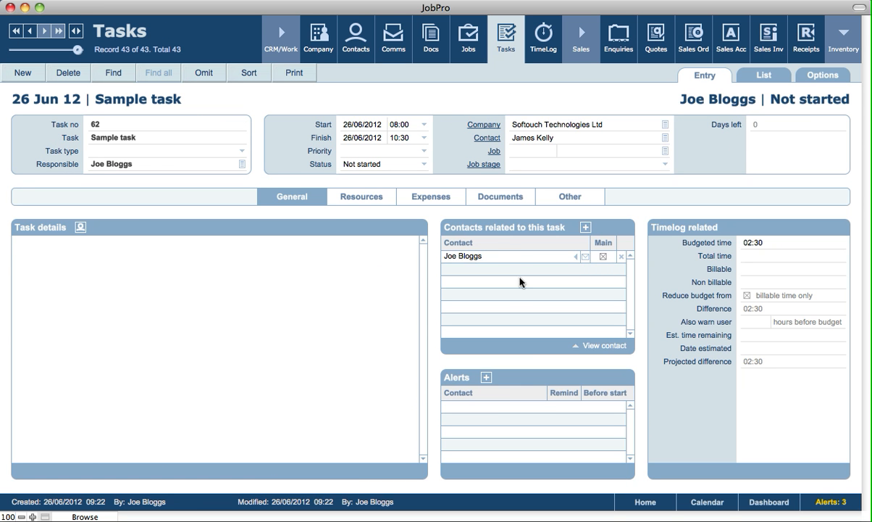
left_click(354, 38)
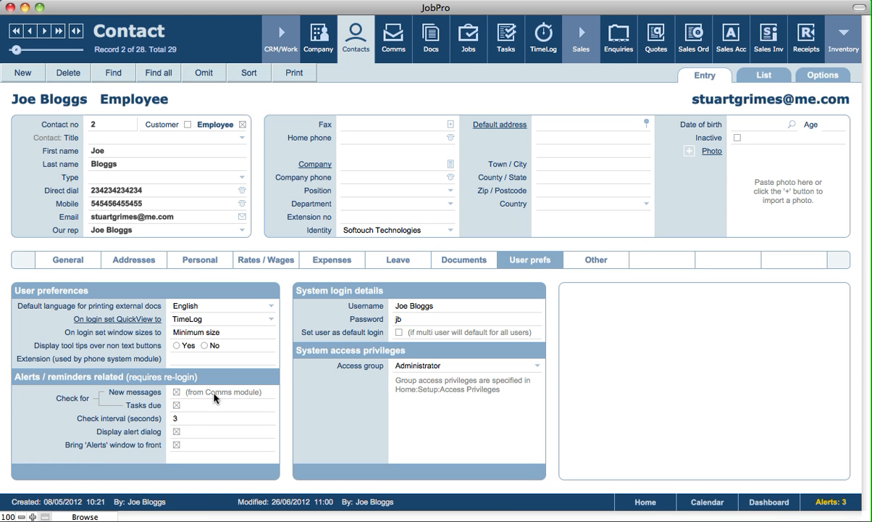
Keep the 3-second alert check interval, and enable the alert dialog and bringing the Alerts window forward.
left_click(179, 418)
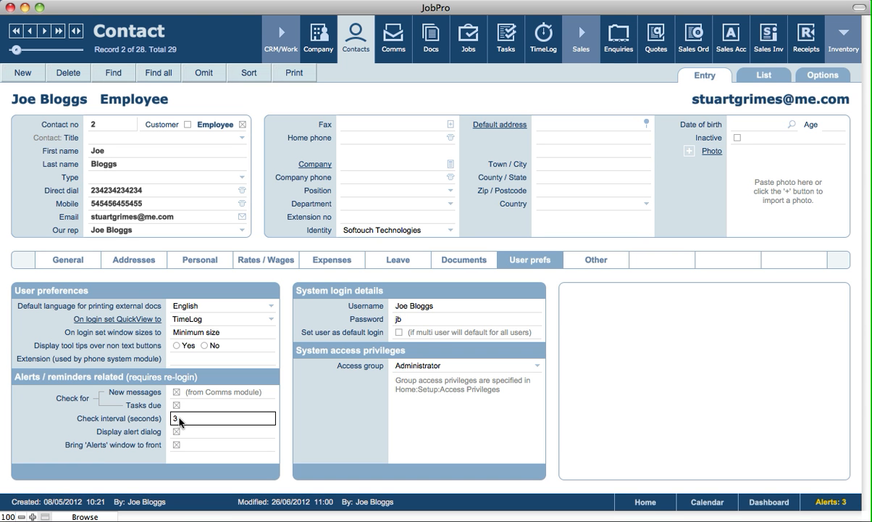
left_click(128, 423)
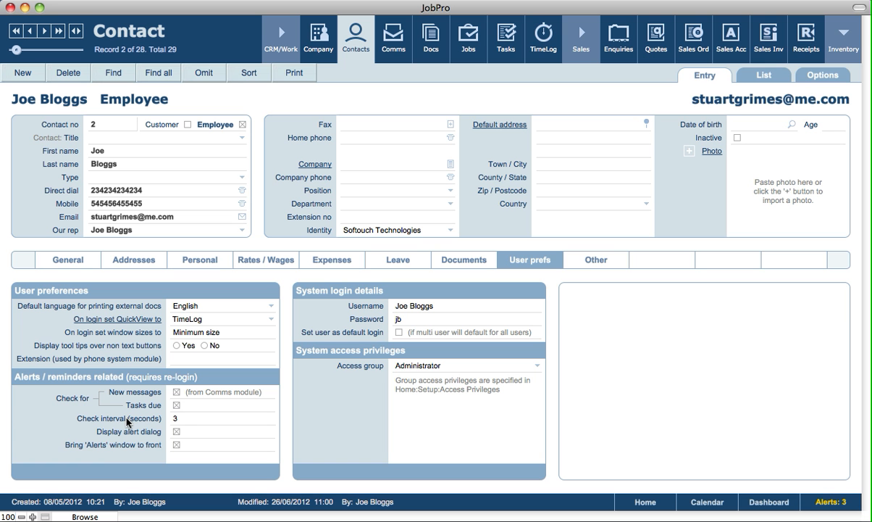
left_click(176, 431)
left_click(176, 445)
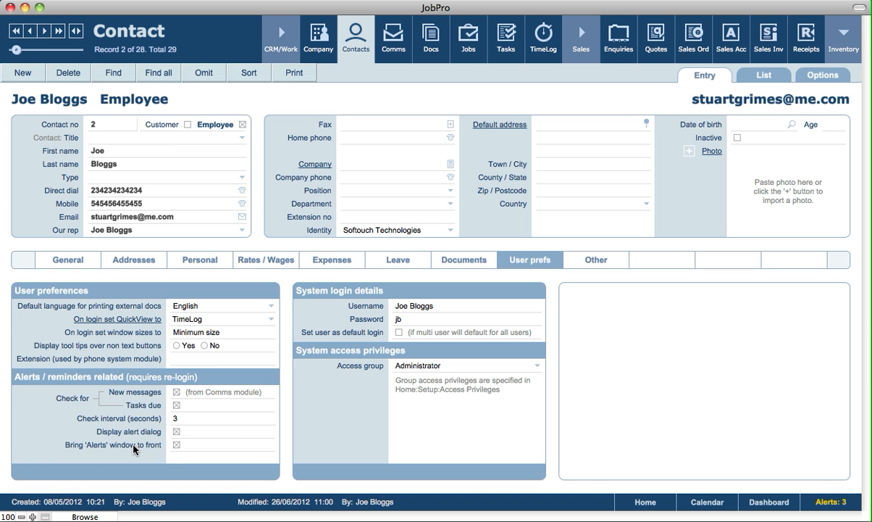
Review the three pending alerts and the refit crew task, then go back to Joe Bloggs' contact.
left_click(852, 501)
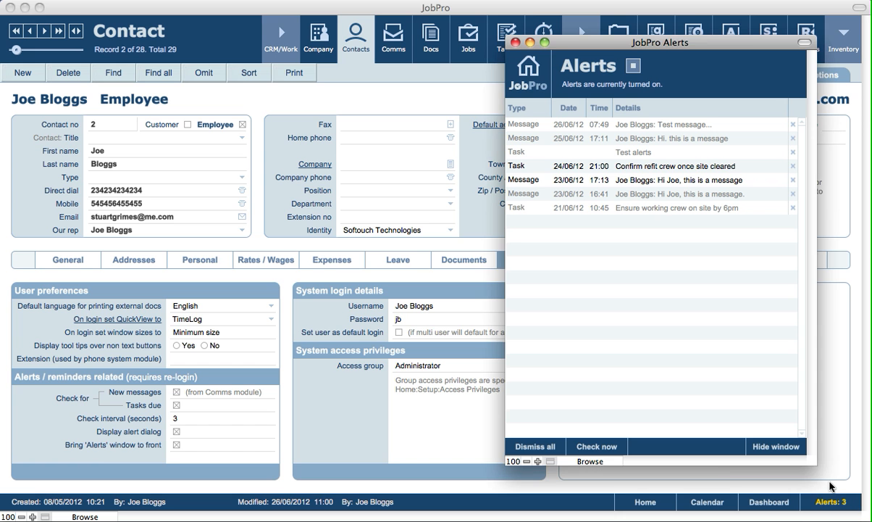
left_click_drag(610, 45, 368, 29)
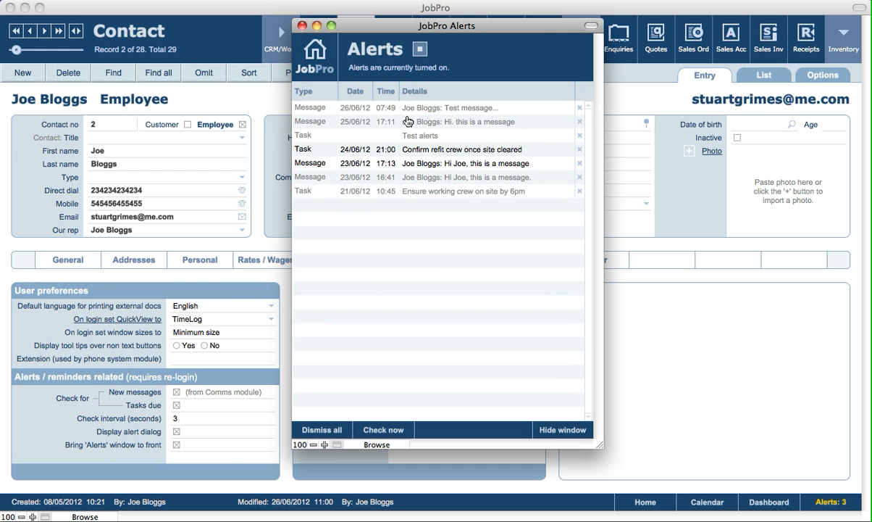
left_click(410, 152)
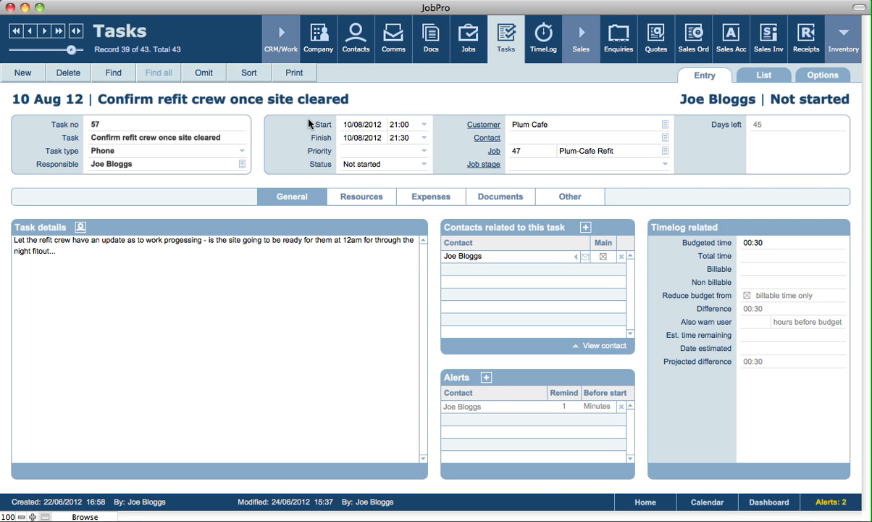
left_click(363, 55)
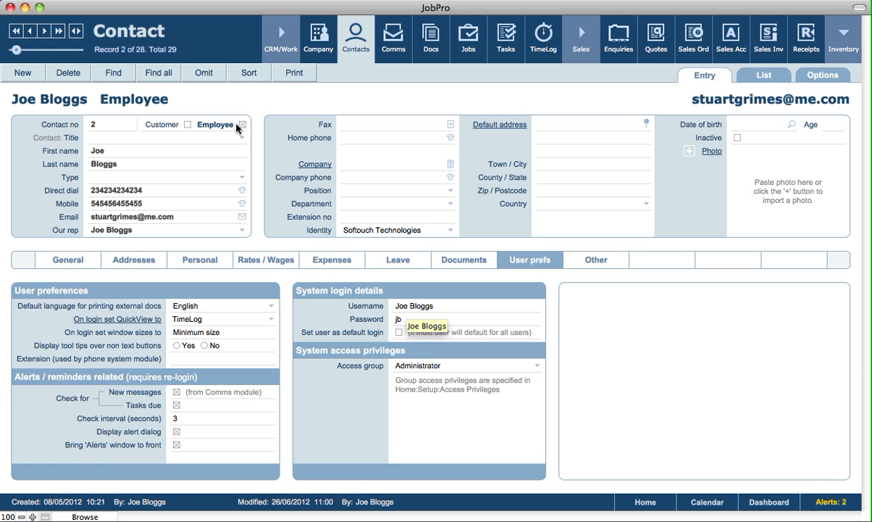
left_click(398, 333)
left_click_drag(498, 284, 497, 368)
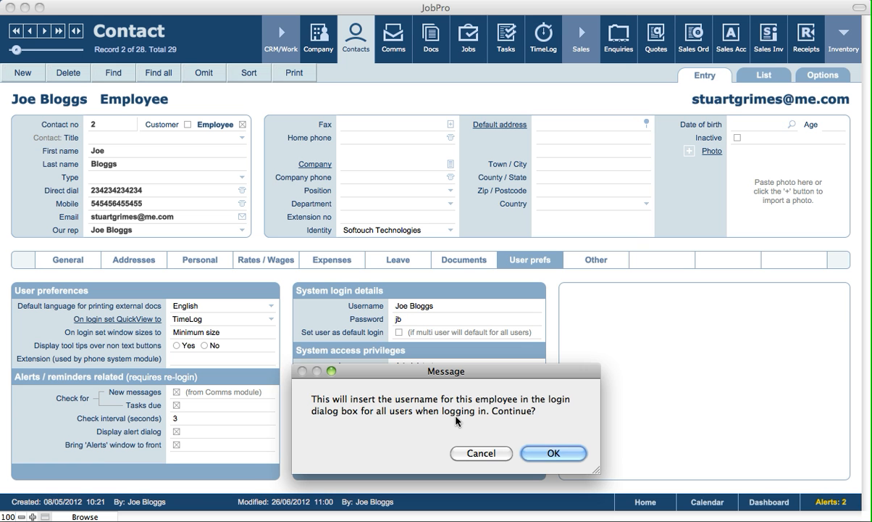
left_click(481, 451)
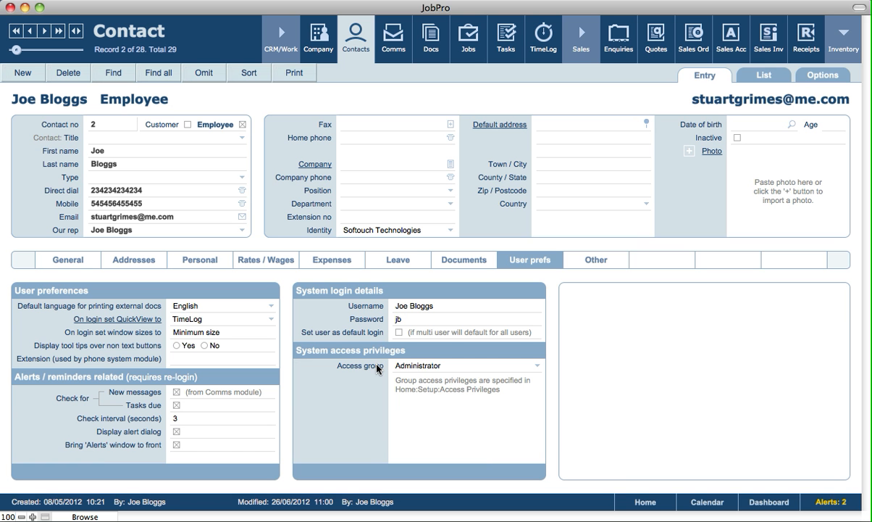
Confirm Administrator as Joe Bloggs' access group and display his Other details page.
left_click(425, 366)
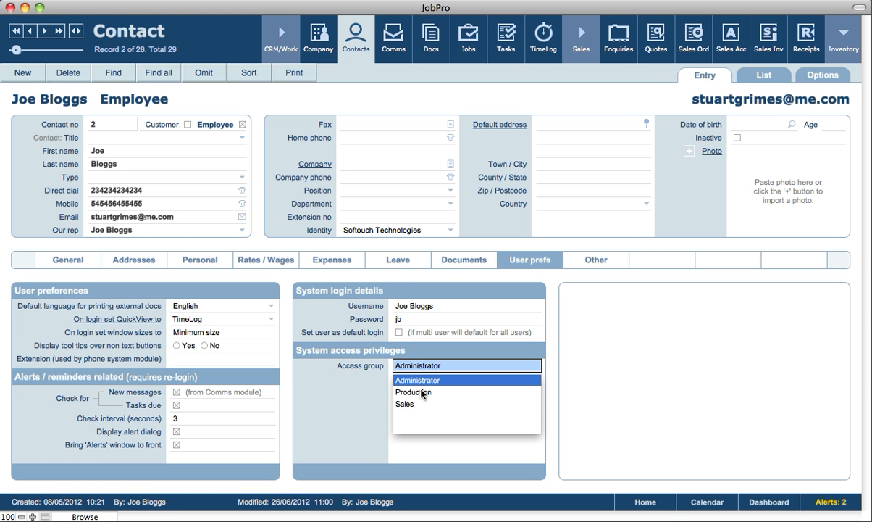
left_click(395, 281)
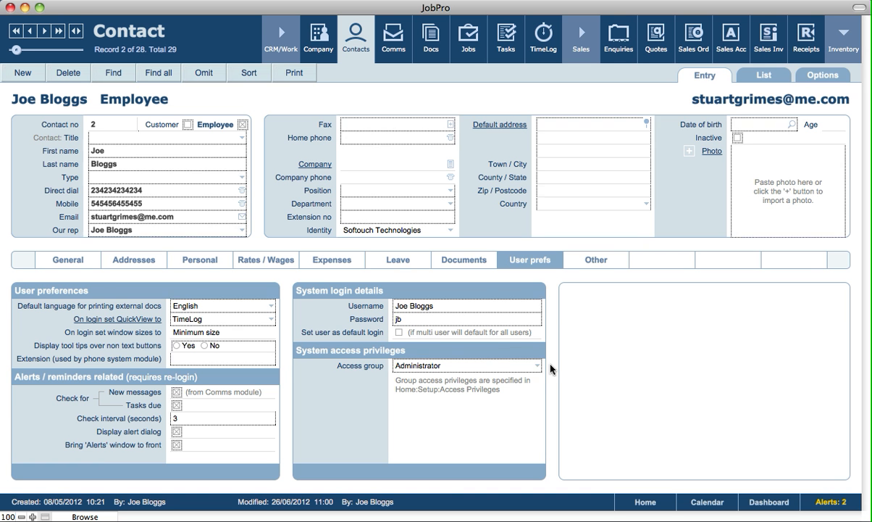
left_click(605, 265)
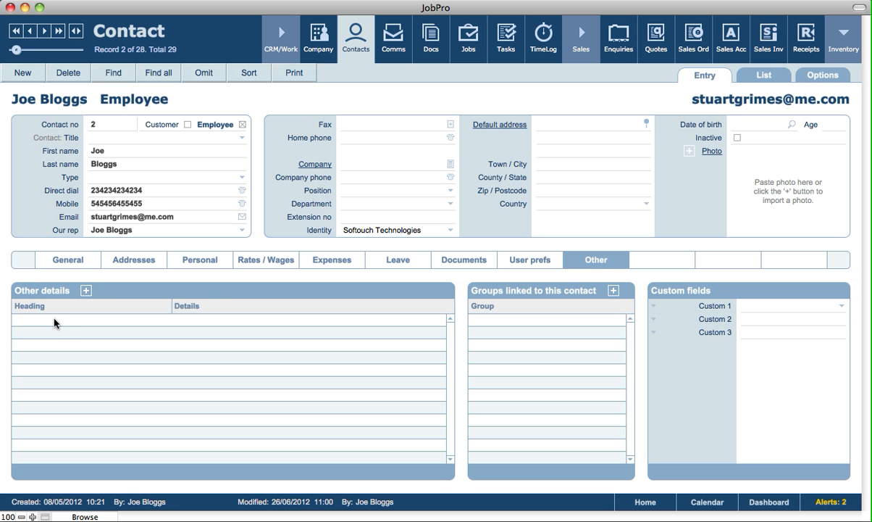
left_click(85, 290)
left_click(59, 322)
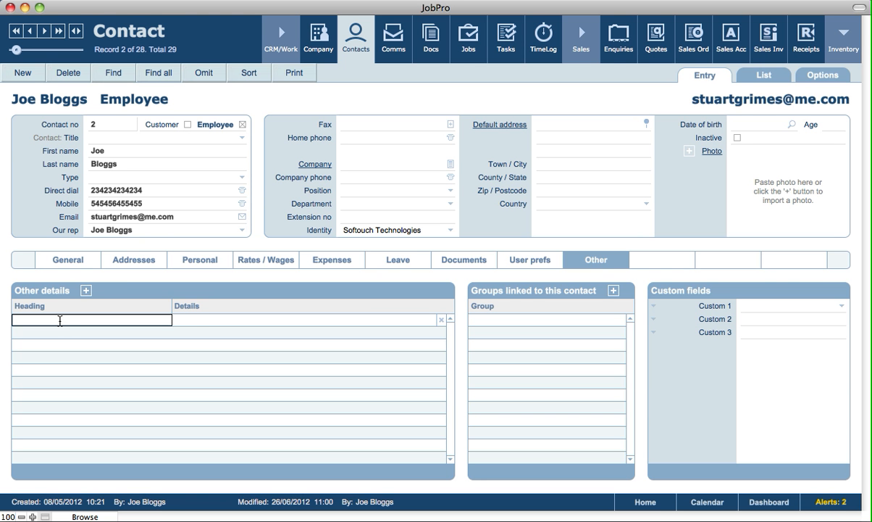
left_click(194, 323)
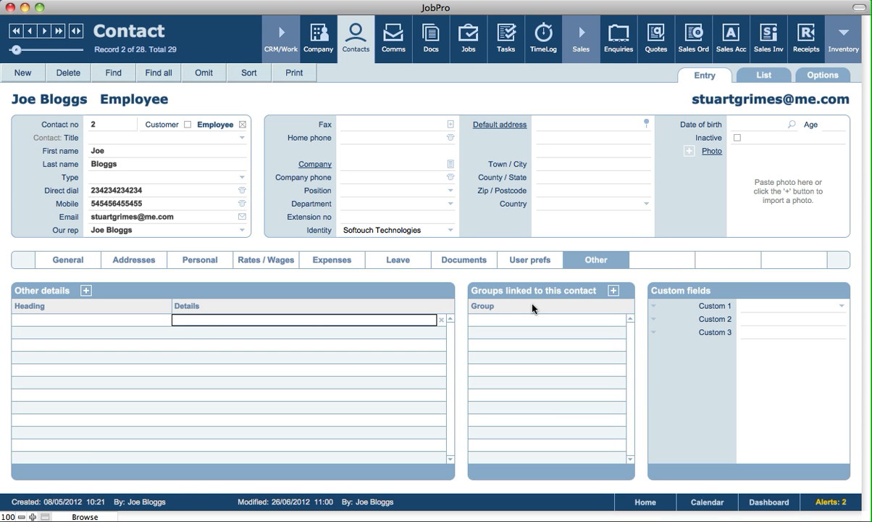
left_click(613, 291)
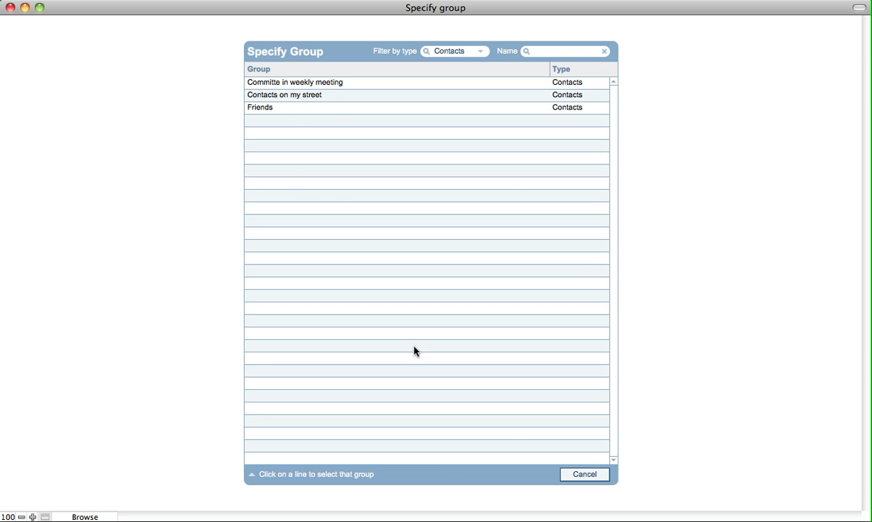
left_click(604, 476)
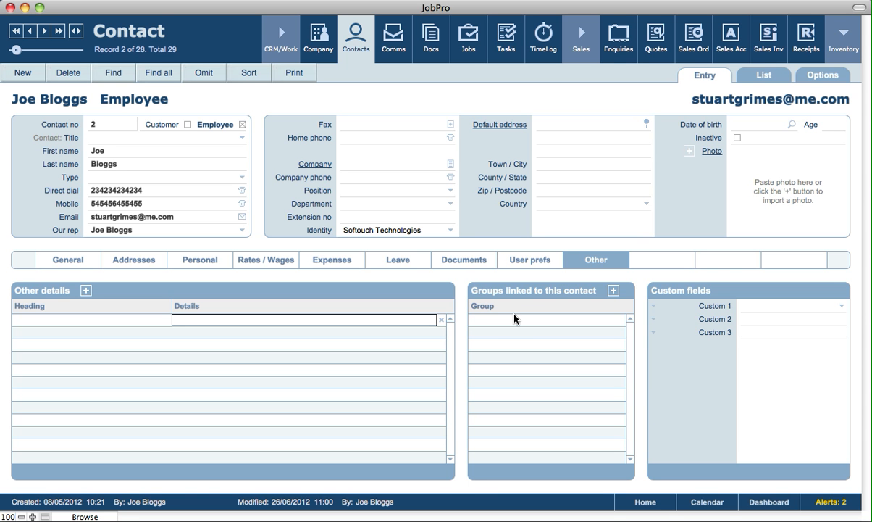
left_click(502, 287)
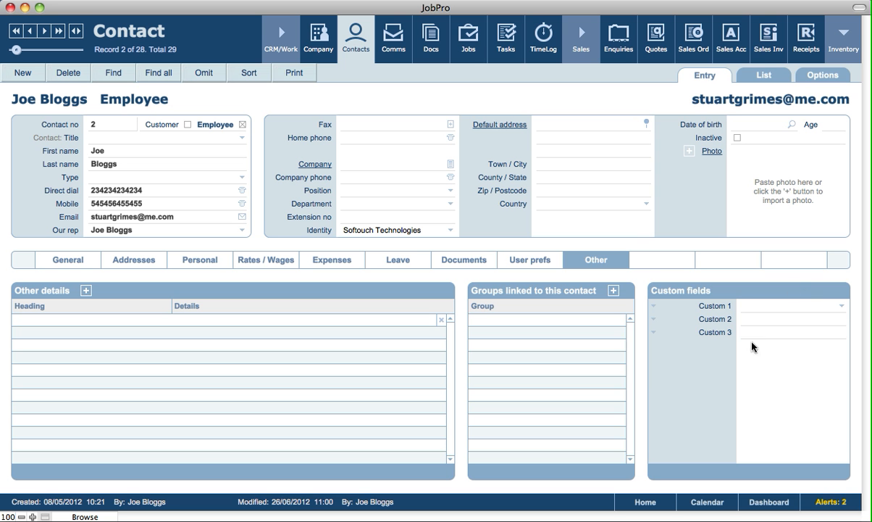
left_click(680, 309)
left_click(663, 320)
left_click(668, 319)
left_click(697, 446)
left_click(427, 105)
Show the 28 found contacts as a list and look over the Records menu commands.
left_click(750, 81)
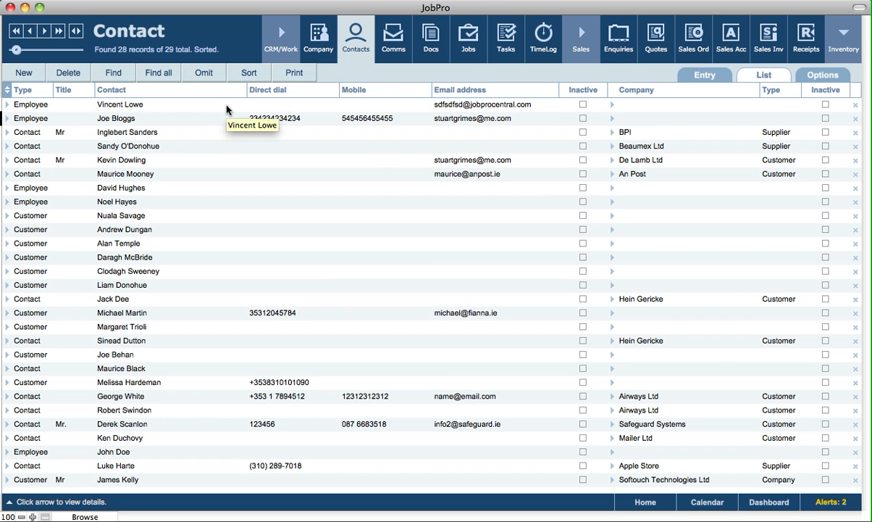
left_click(371, 1)
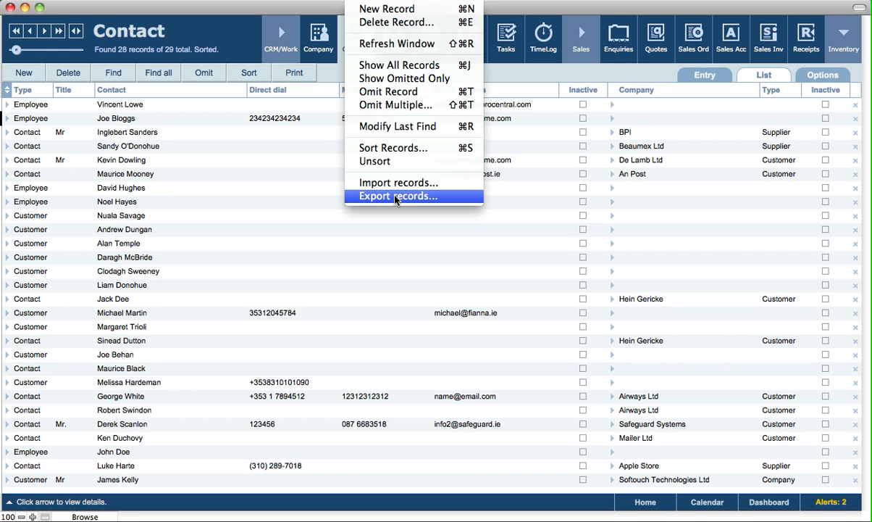
left_click(762, 74)
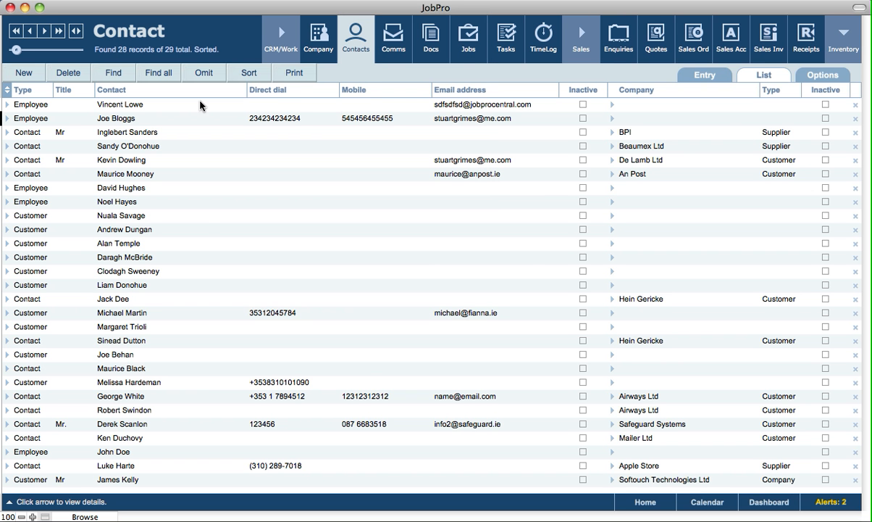
left_click(612, 147)
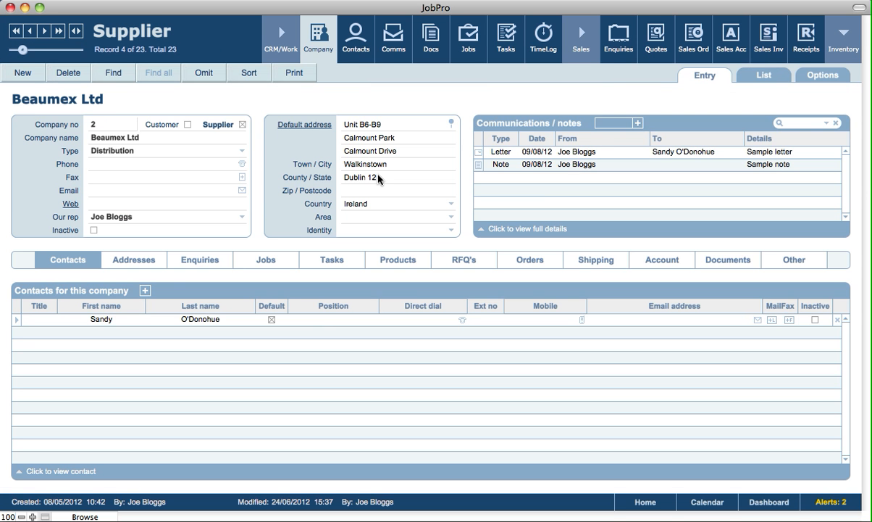
left_click(16, 323)
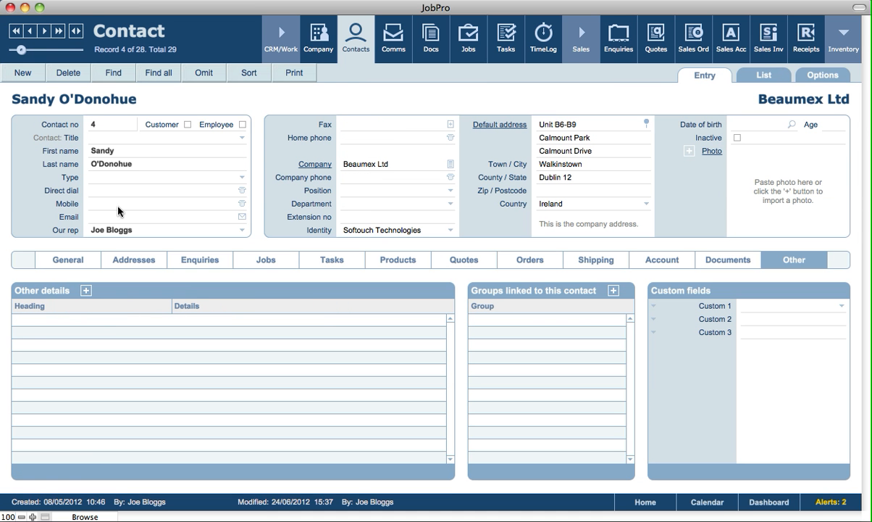
left_click(756, 76)
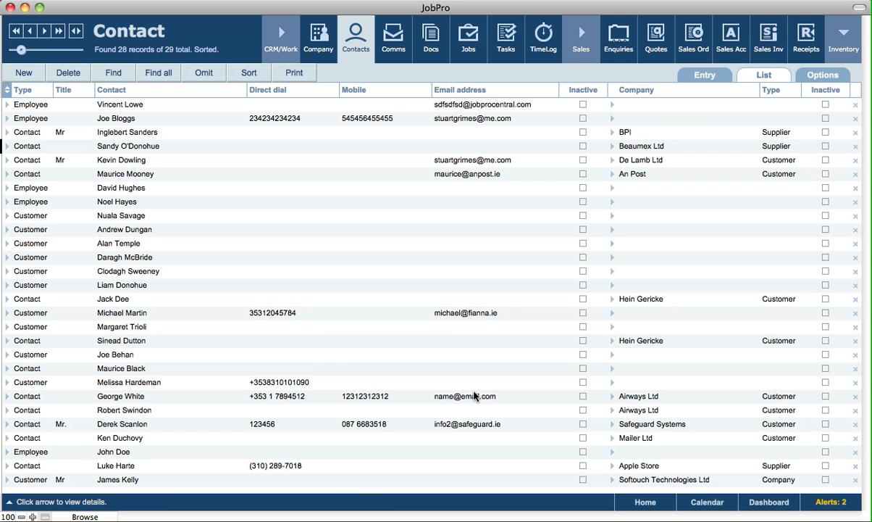
From the contacts Options screen, start the Expense report under Reports.
left_click(825, 75)
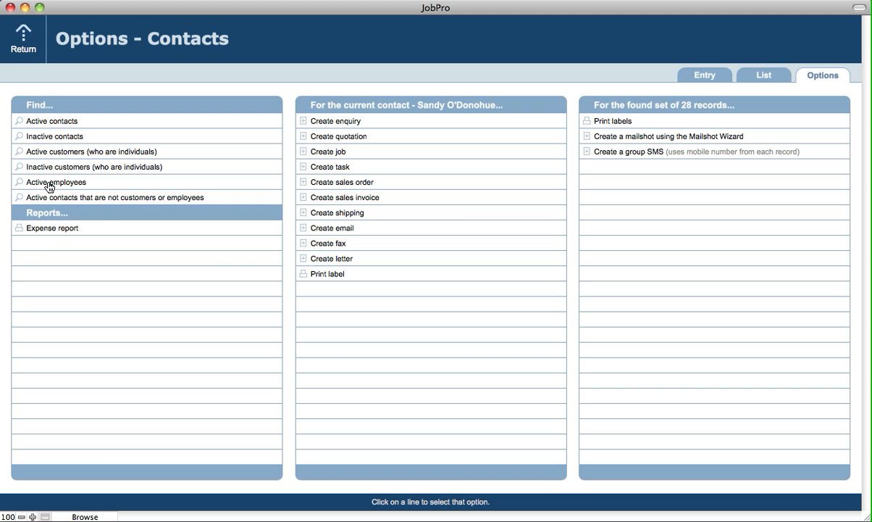
left_click(50, 229)
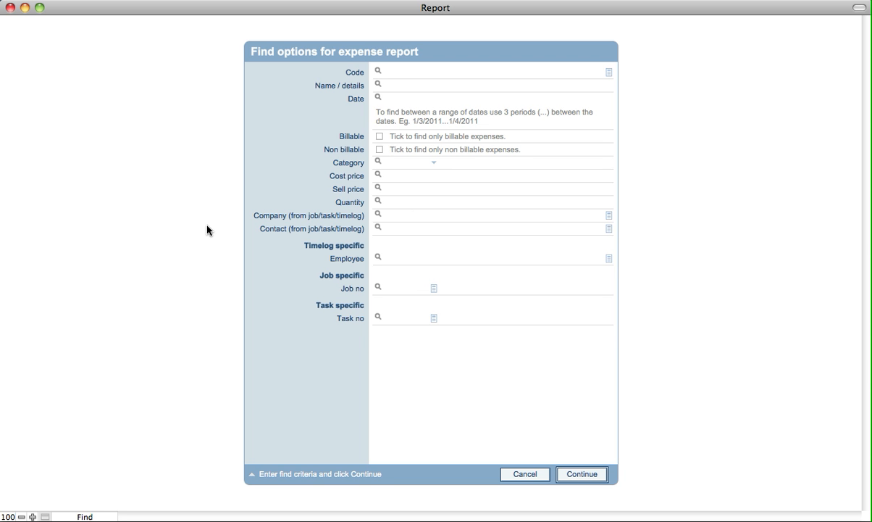
Look through the Employee choices without picking one, then cancel the expense report search.
left_click(392, 258)
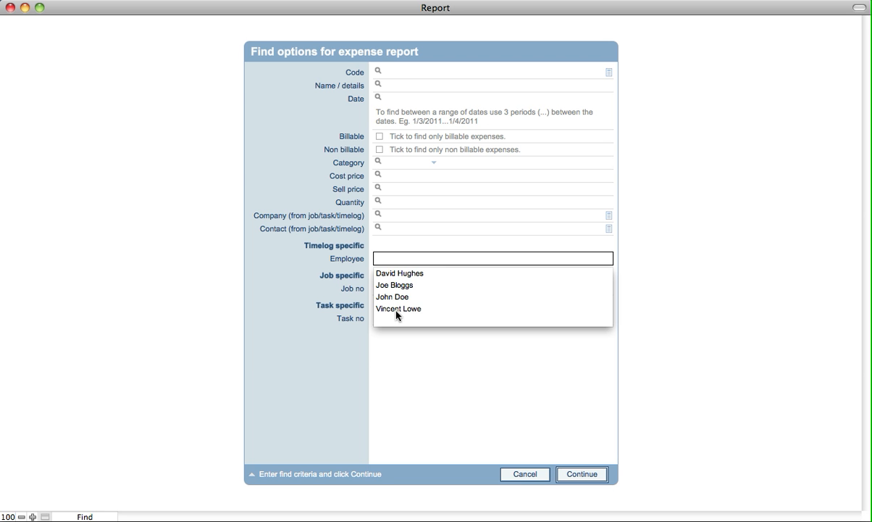
left_click(200, 277)
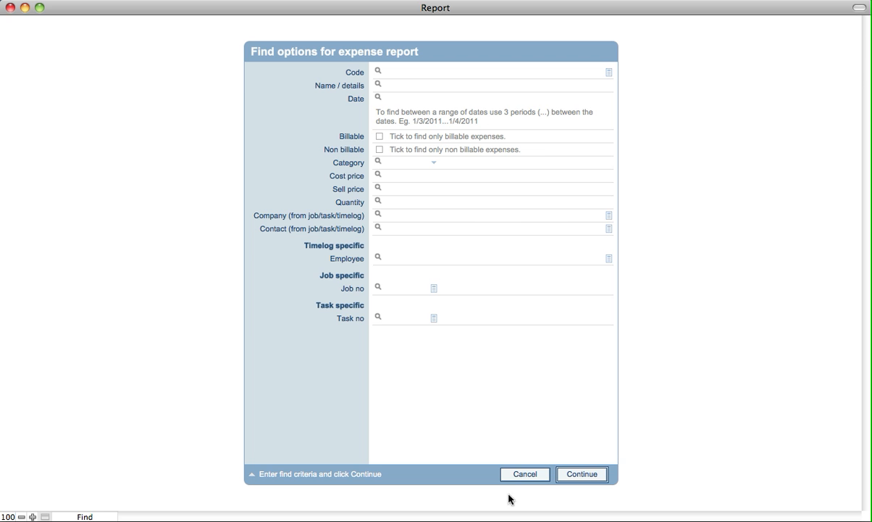
left_click(521, 475)
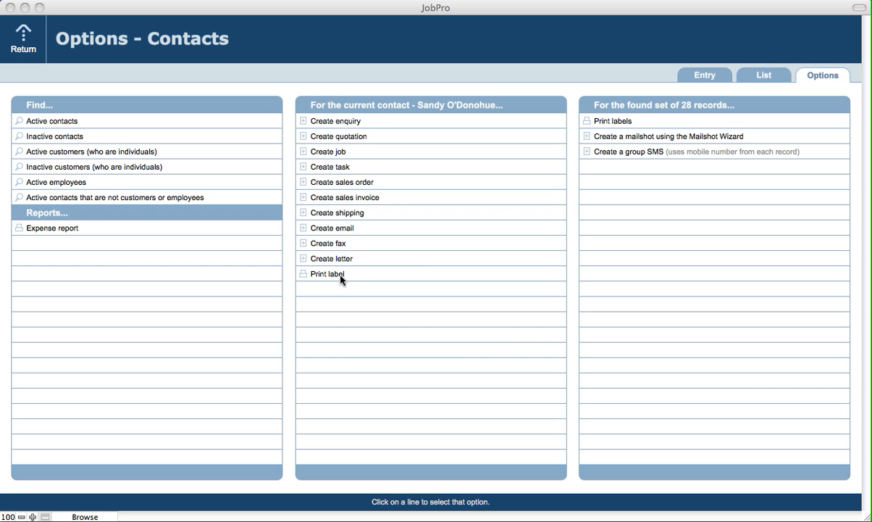
Go through the List and Options views to the Beaumex Ltd contact's entry form, record 4, and open Jobs.
left_click(340, 317)
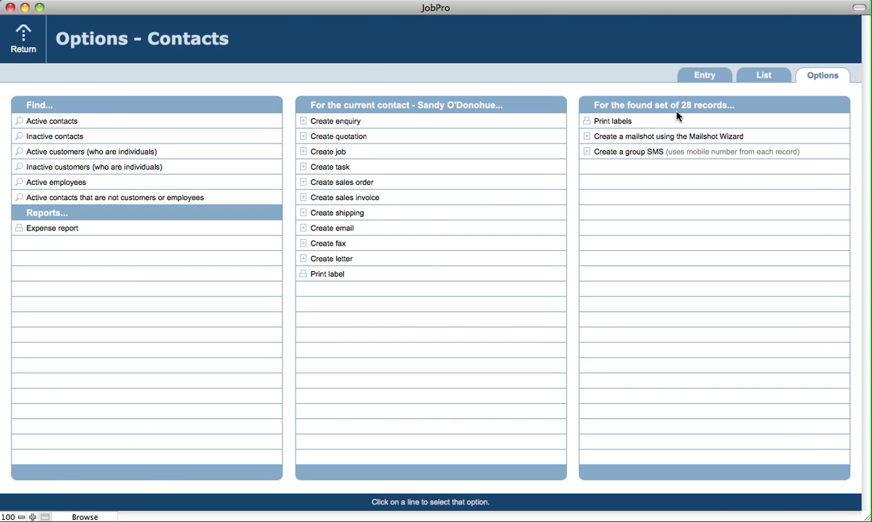
left_click(757, 78)
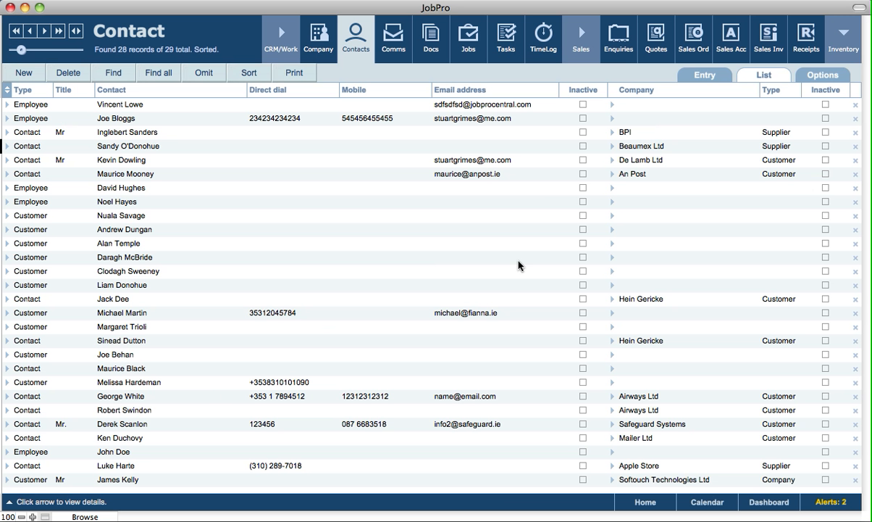
left_click(810, 72)
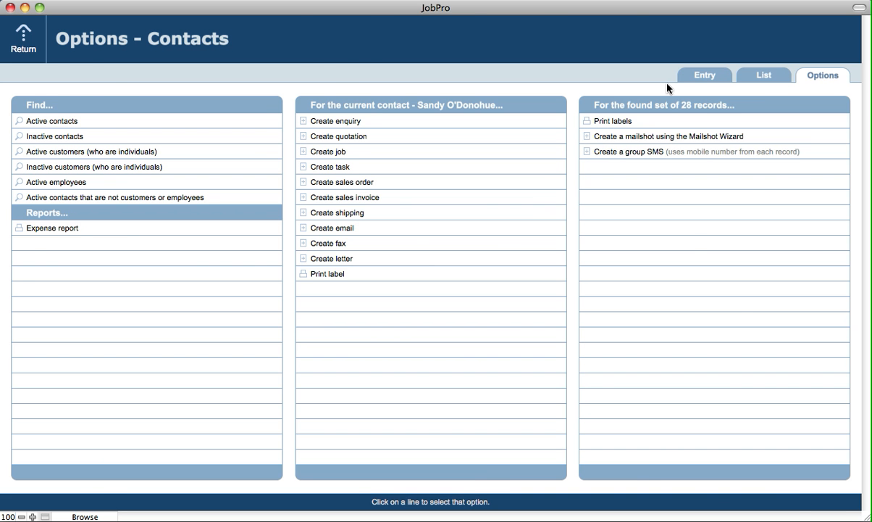
left_click(685, 76)
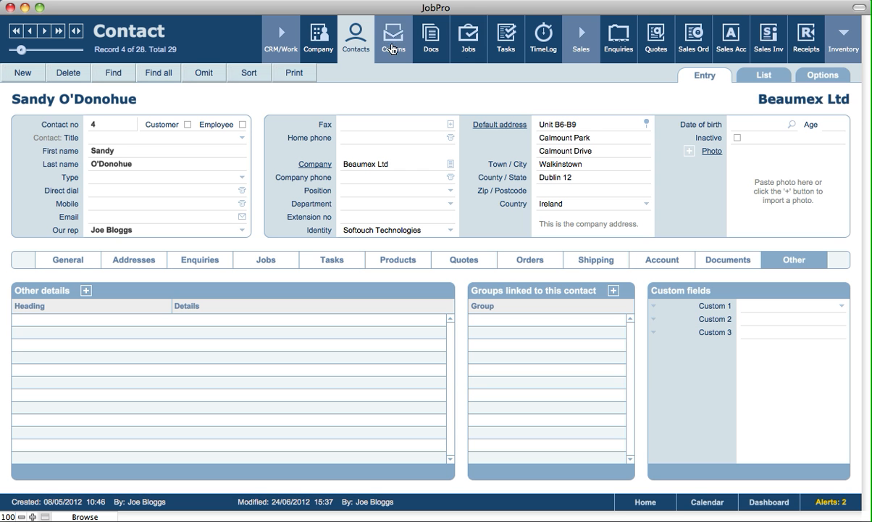
left_click(470, 44)
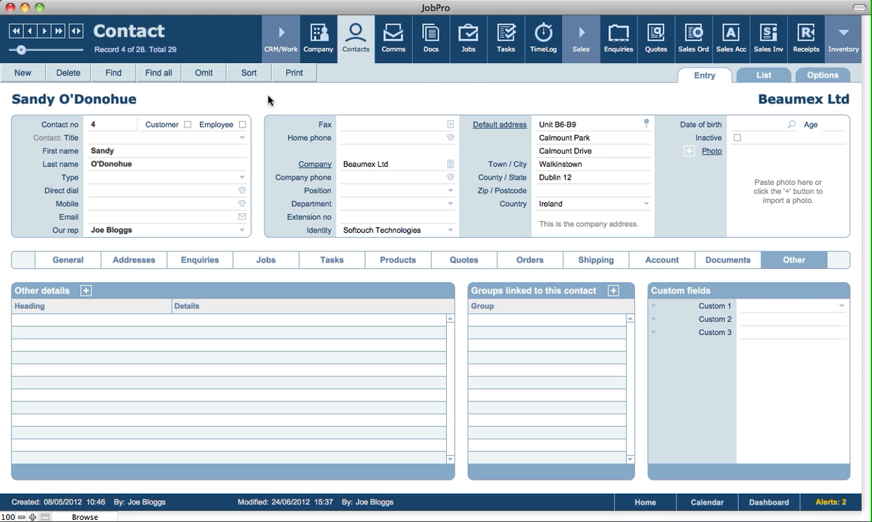